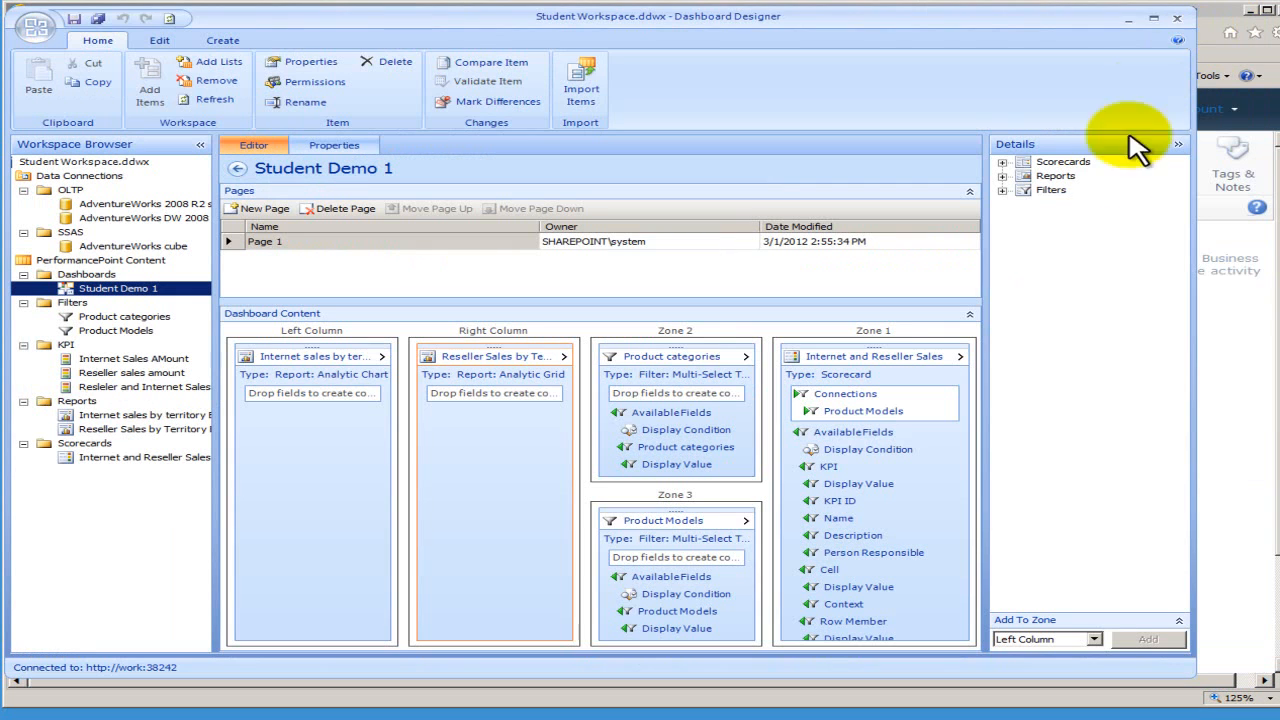
# Switch to the SharePoint site in Internet Explorer and look through the items of the PerformancePoint Content list
pyautogui.click(1125, 22)
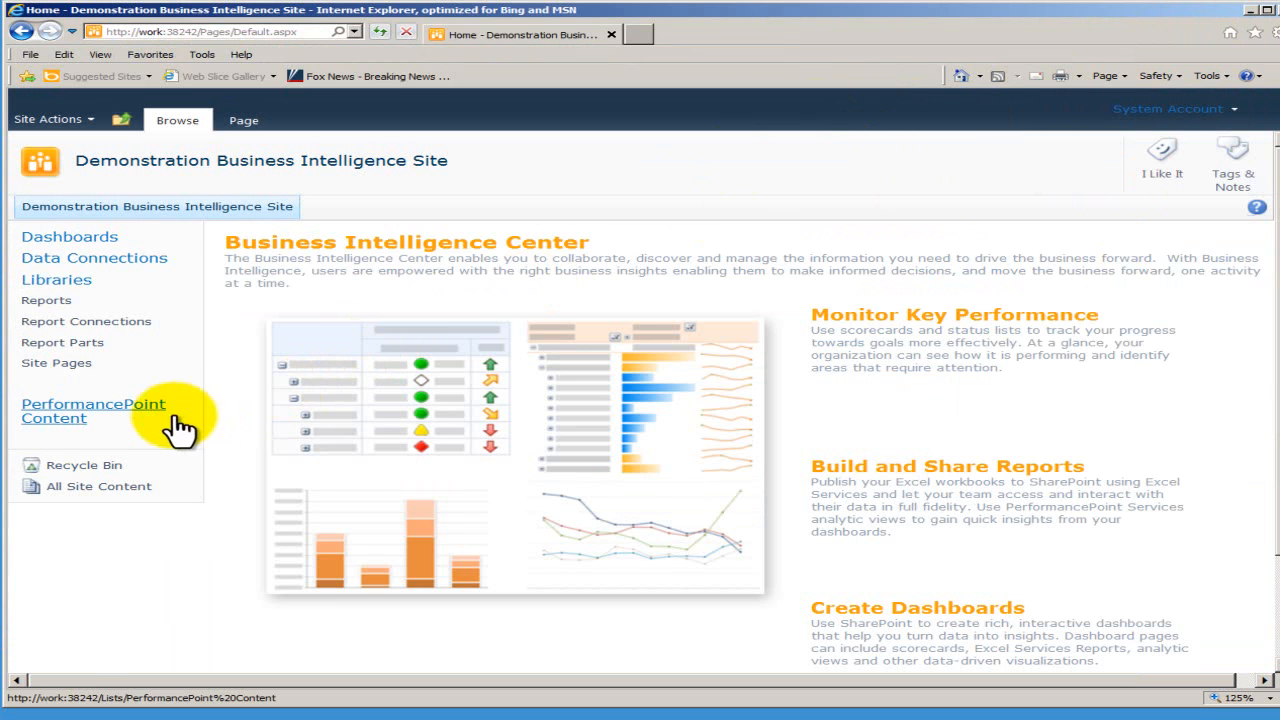
pyautogui.click(72, 418)
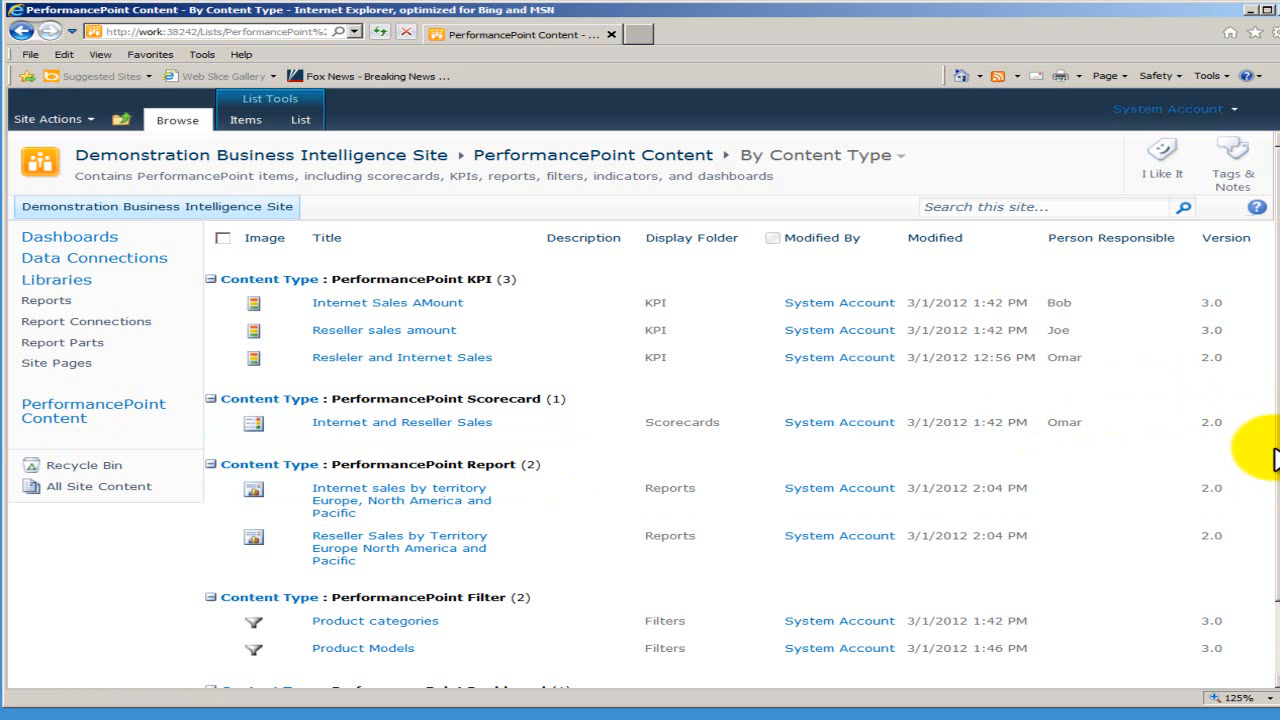
pyautogui.scroll(-2, 1266, 452)
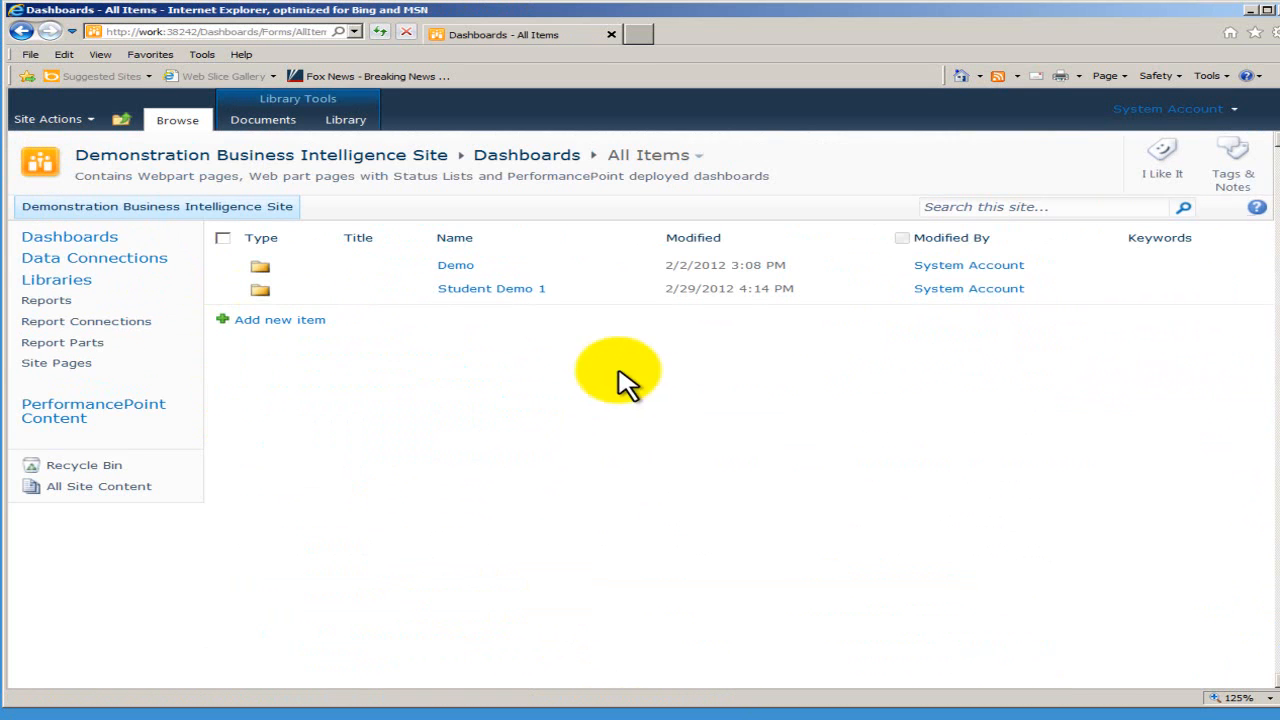
# Open the Student Demo 1 folder in the Dashboards library and open its Page 1 for editing in SharePoint Designer
pyautogui.click(490, 289)
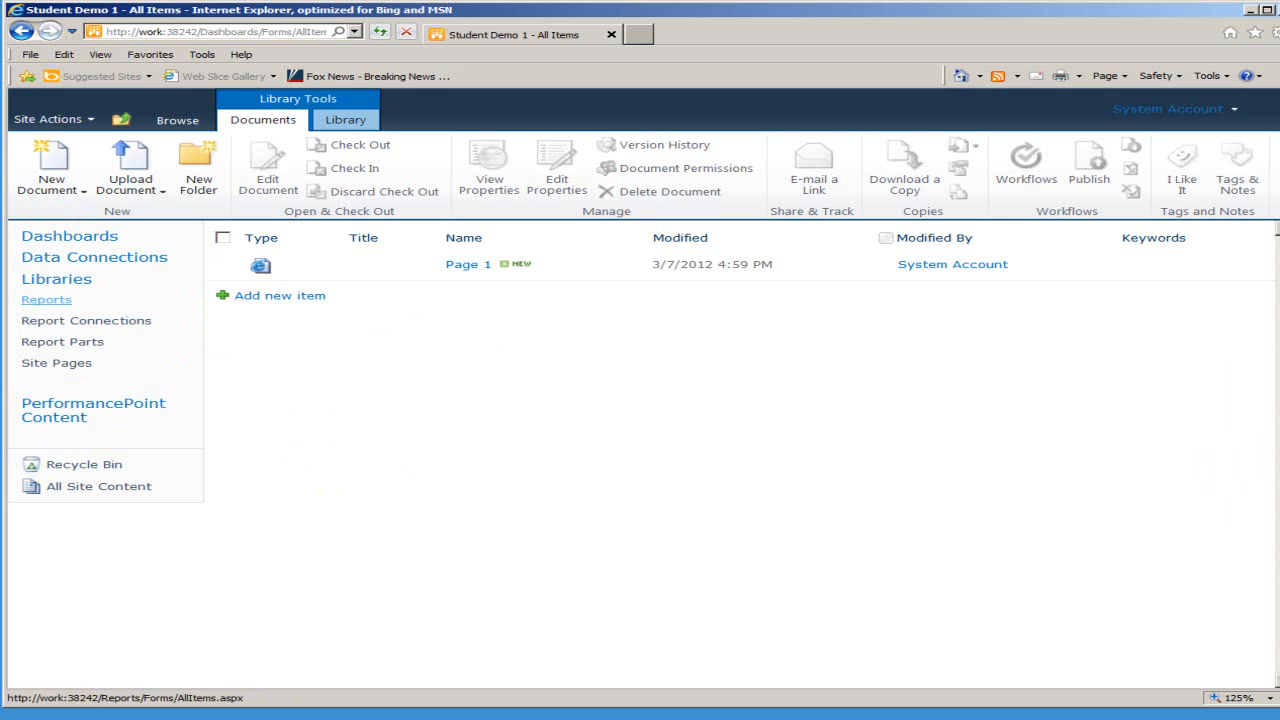
pyautogui.click(636, 265)
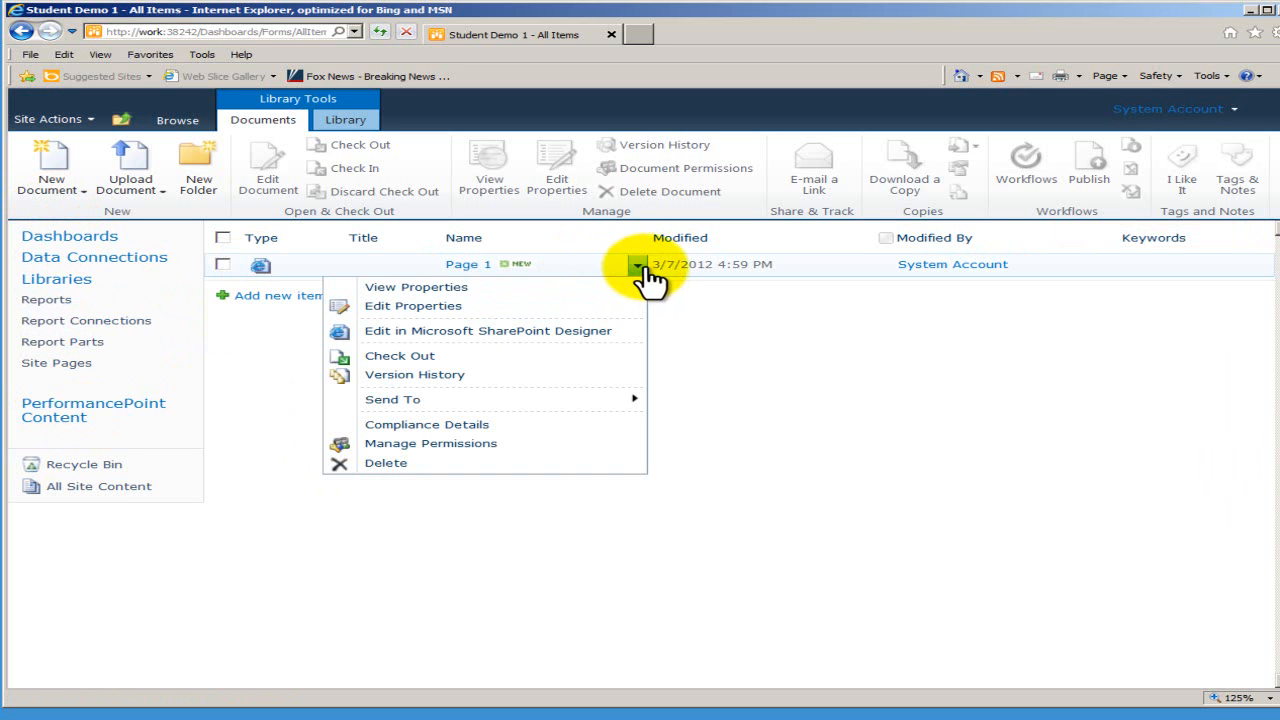
pyautogui.click(588, 338)
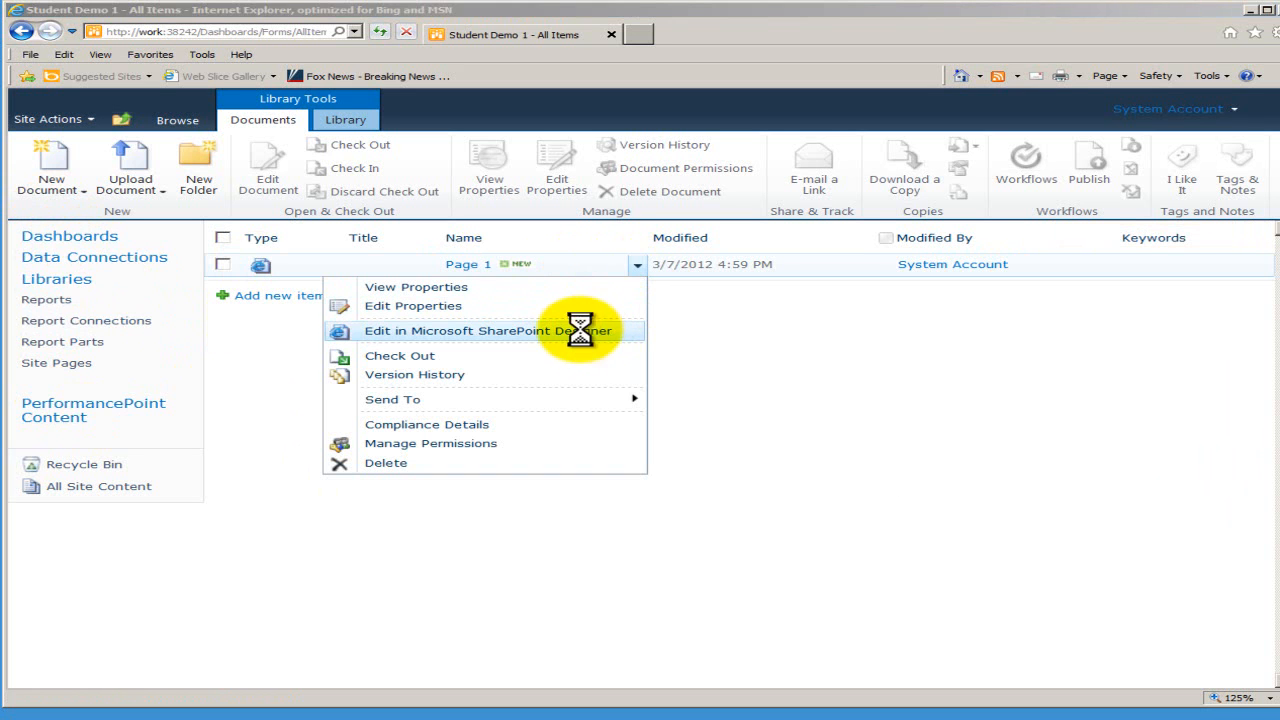
pyautogui.click(795, 470)
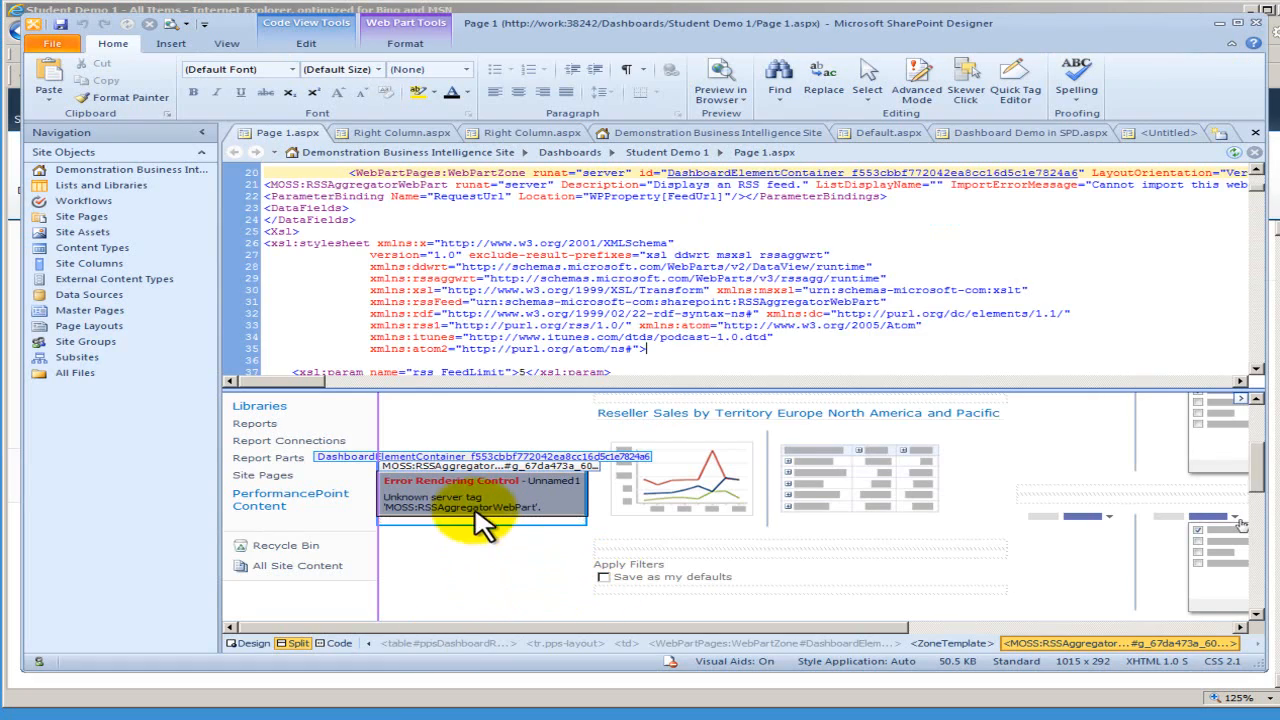
# Delete the RSSAggregatorWebPart that shows the rendering error from Page 1
pyautogui.click(478, 503)
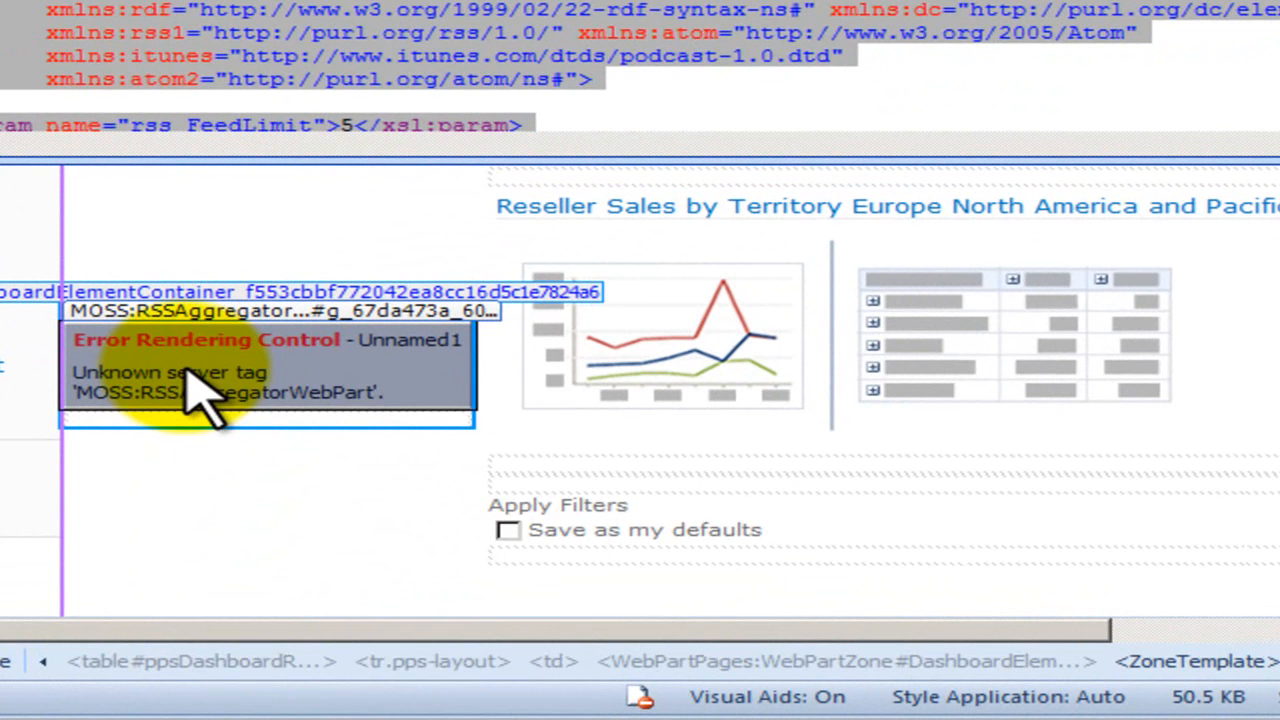
pyautogui.rightClick(443, 500)
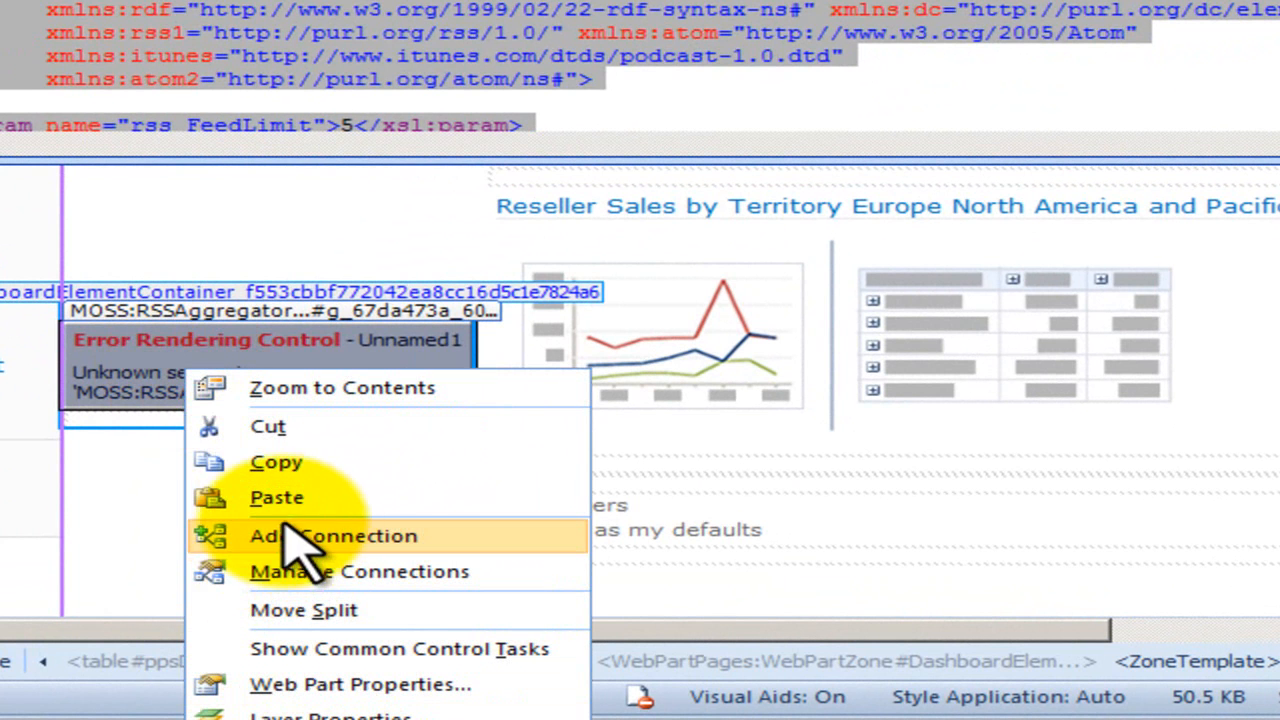
pyautogui.click(130, 369)
pyautogui.press('Delete')
pyautogui.click(192, 342)
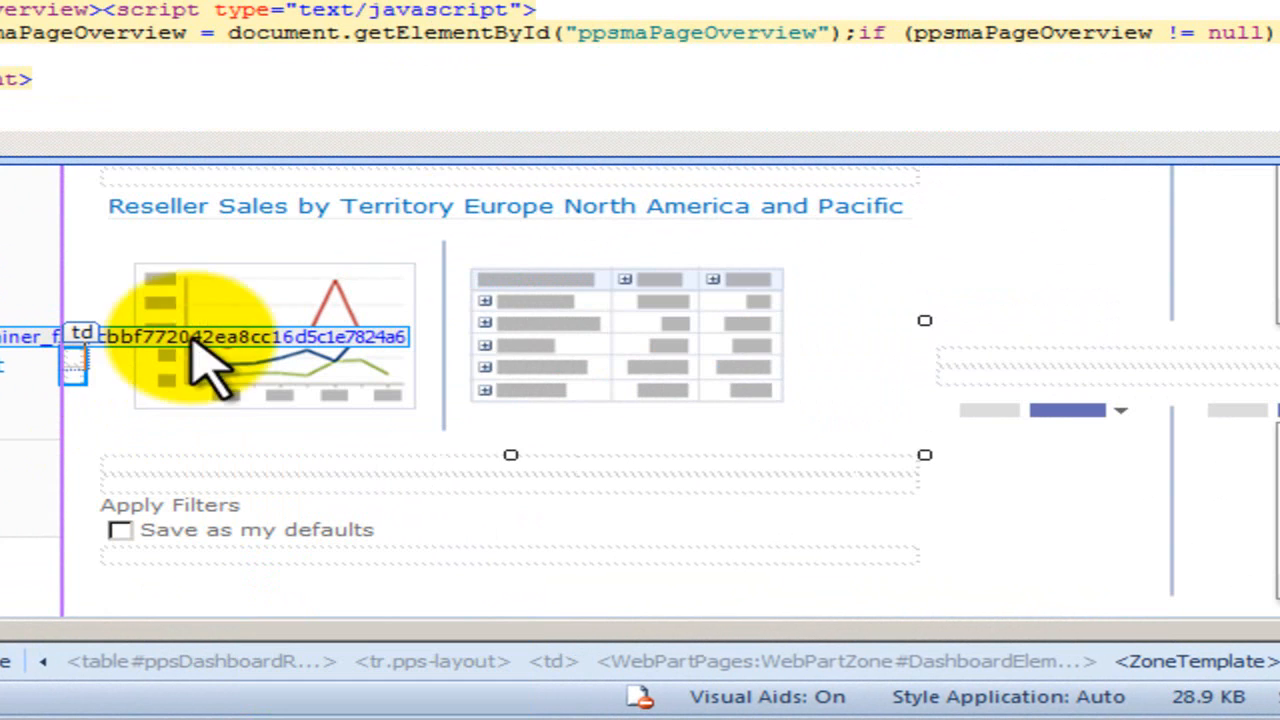
# Show Page 1 in Design view and replace the Reseller Sales by Territory report web part with an XML Viewer web part
pyautogui.click(337, 380)
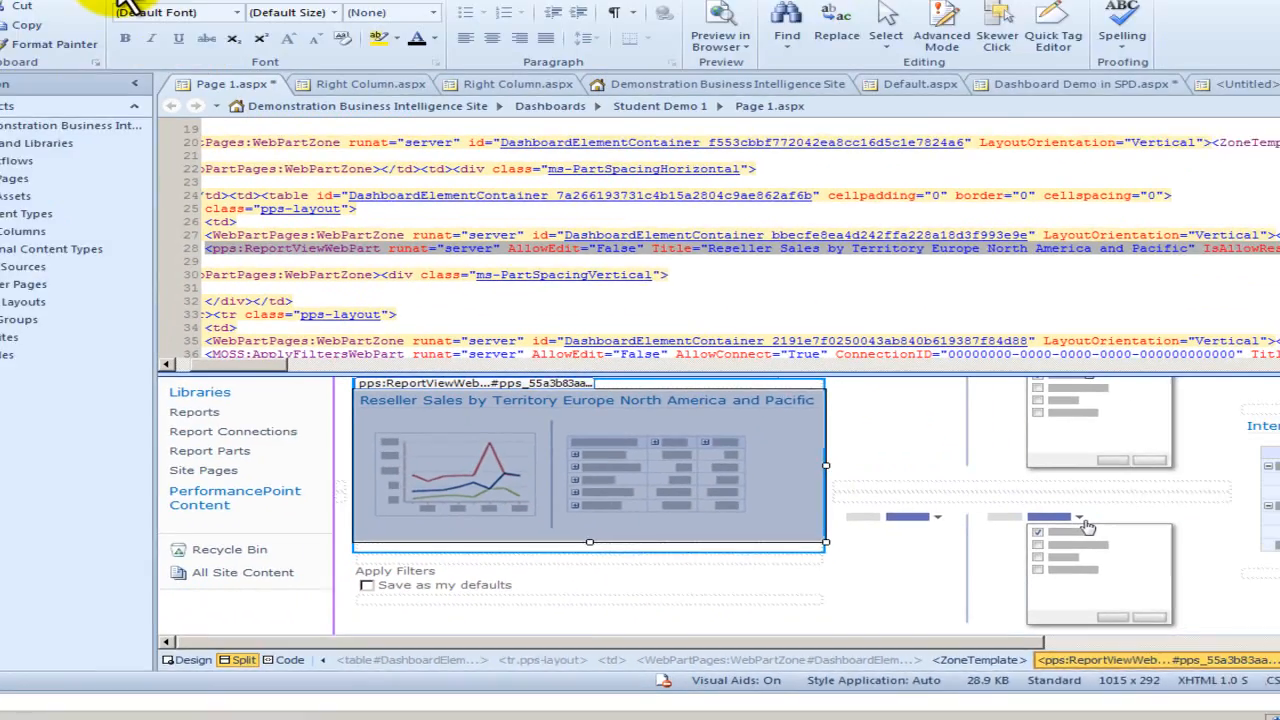
pyautogui.click(122, 2)
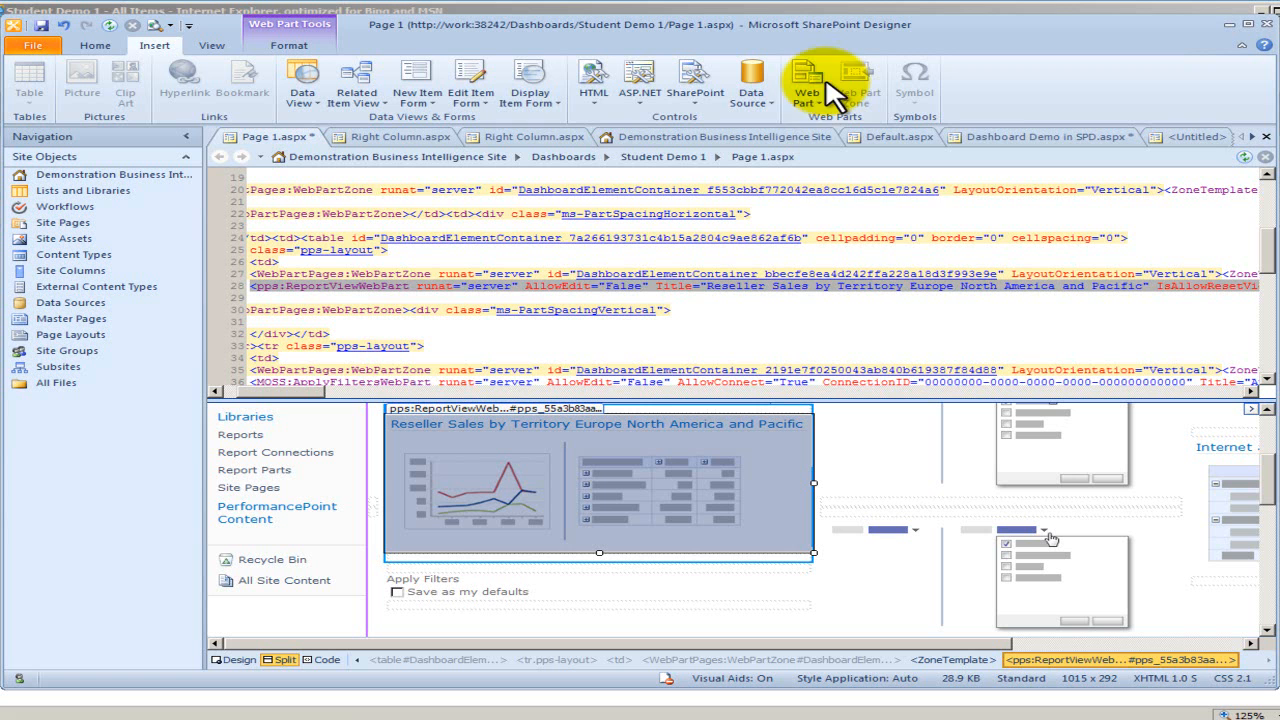
pyautogui.click(240, 660)
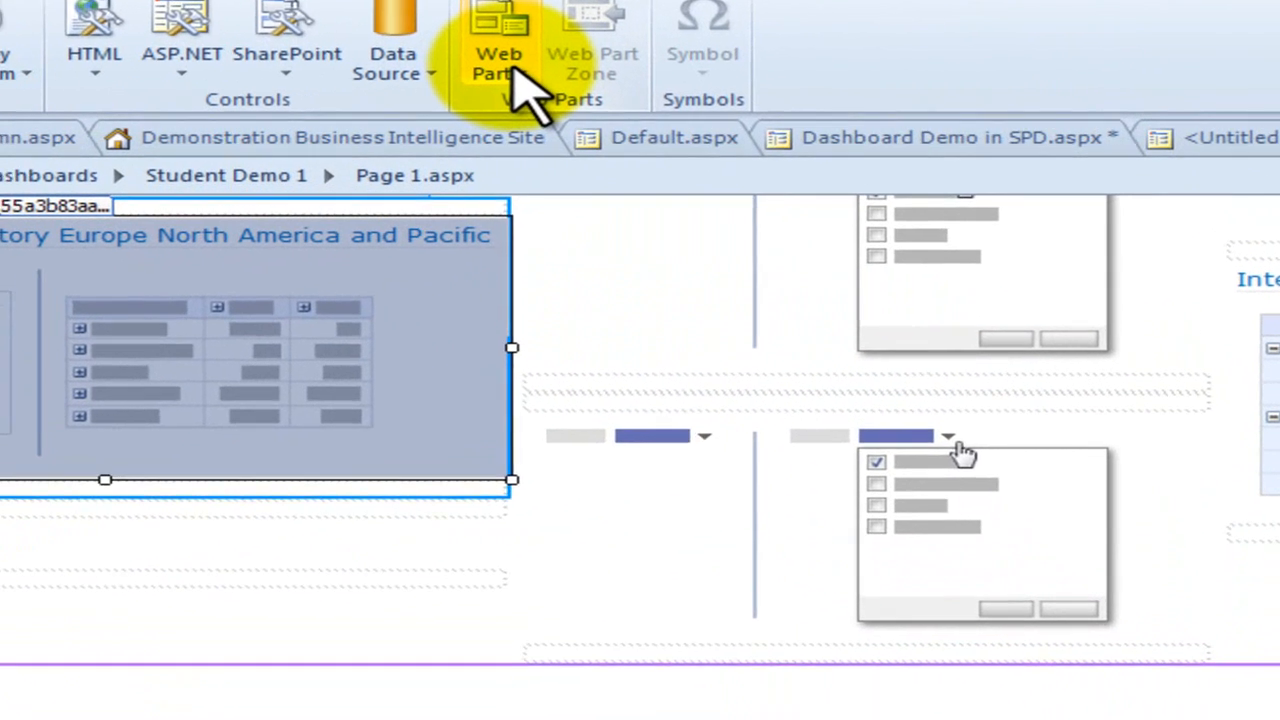
pyautogui.click(812, 95)
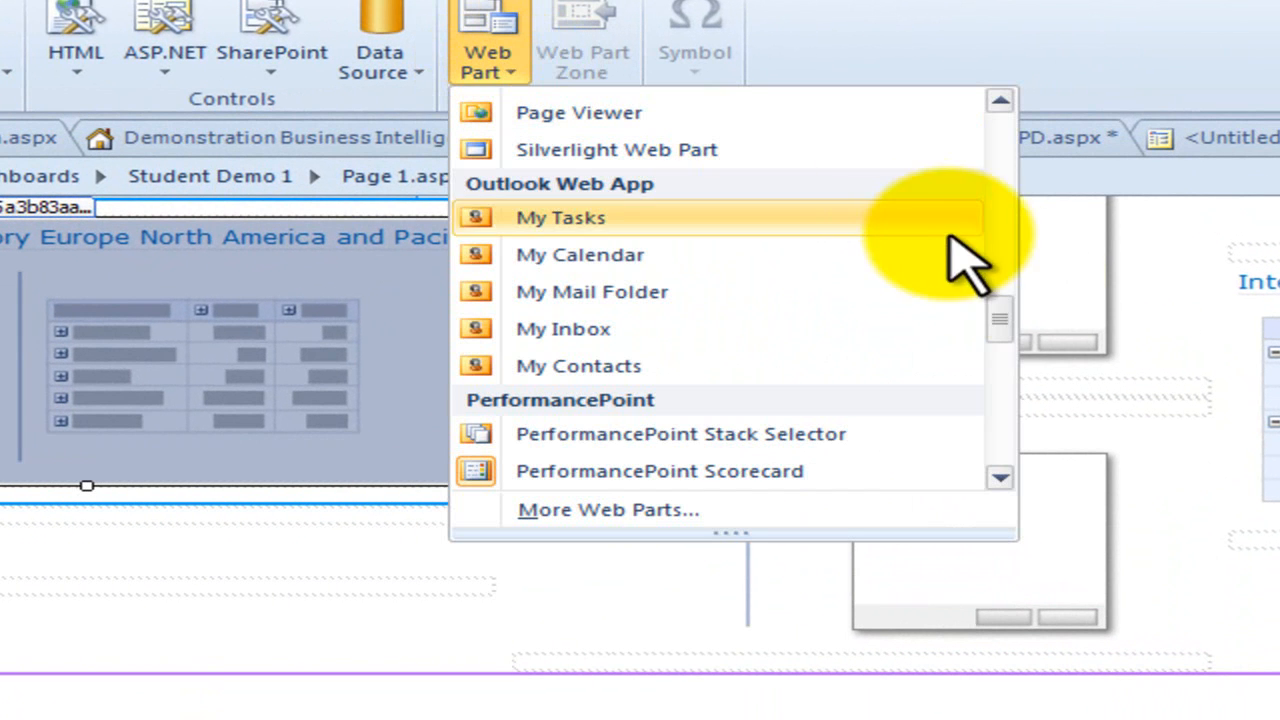
pyautogui.moveTo(1005, 329); pyautogui.dragTo(1030, 191)
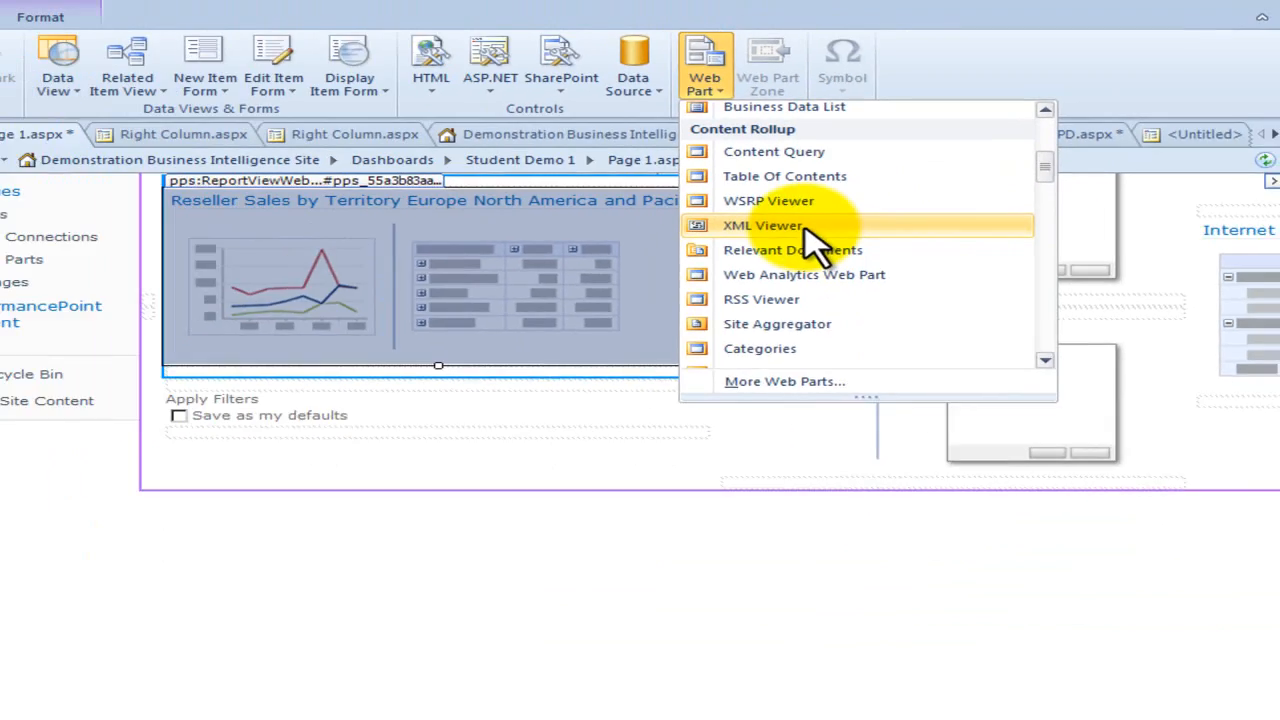
pyautogui.click(814, 228)
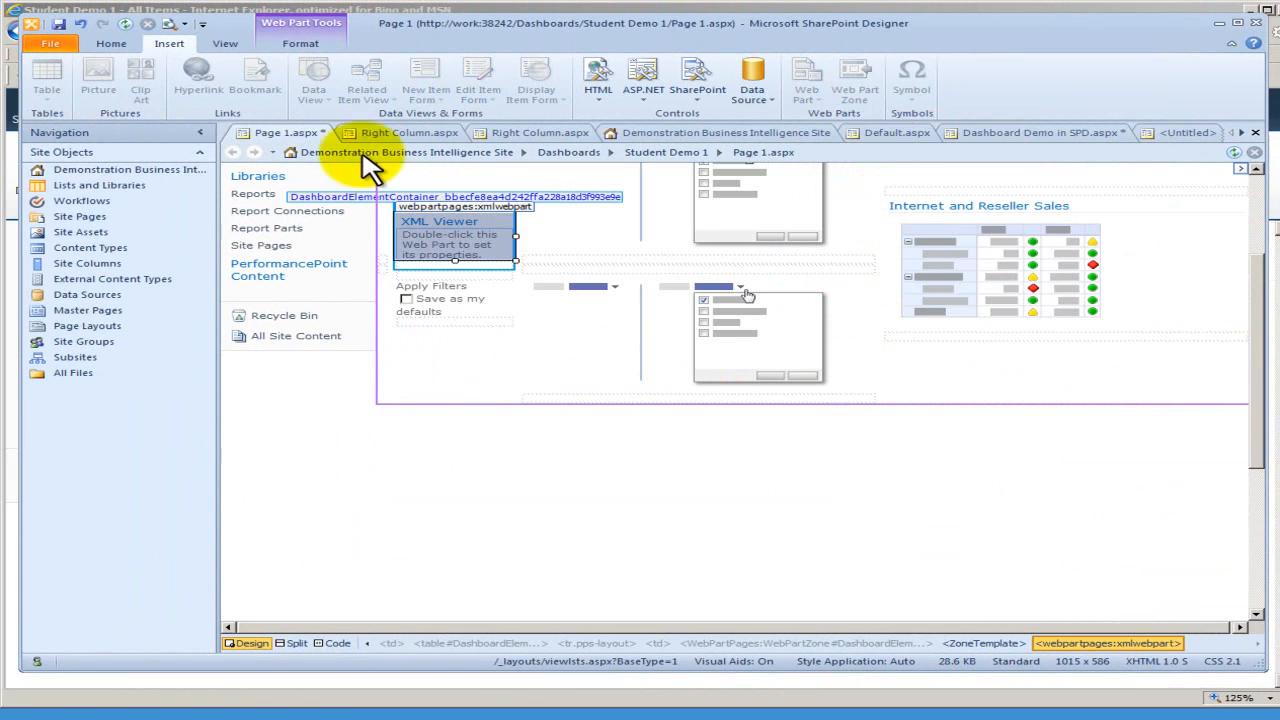
pyautogui.rightClick(445, 242)
pyautogui.press('Escape')
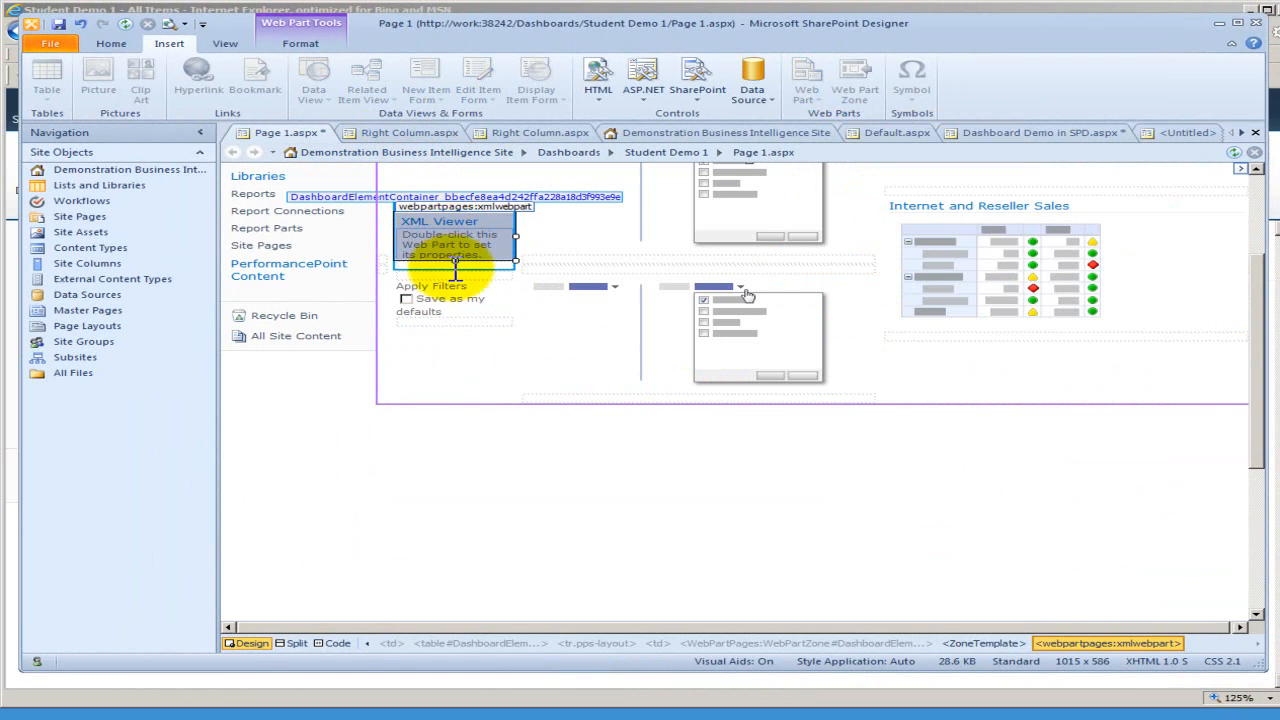
# Save Page 1 and preview it in the browser, inspecting the XML Viewer's web part options before leaving the preview
pyautogui.click(168, 24)
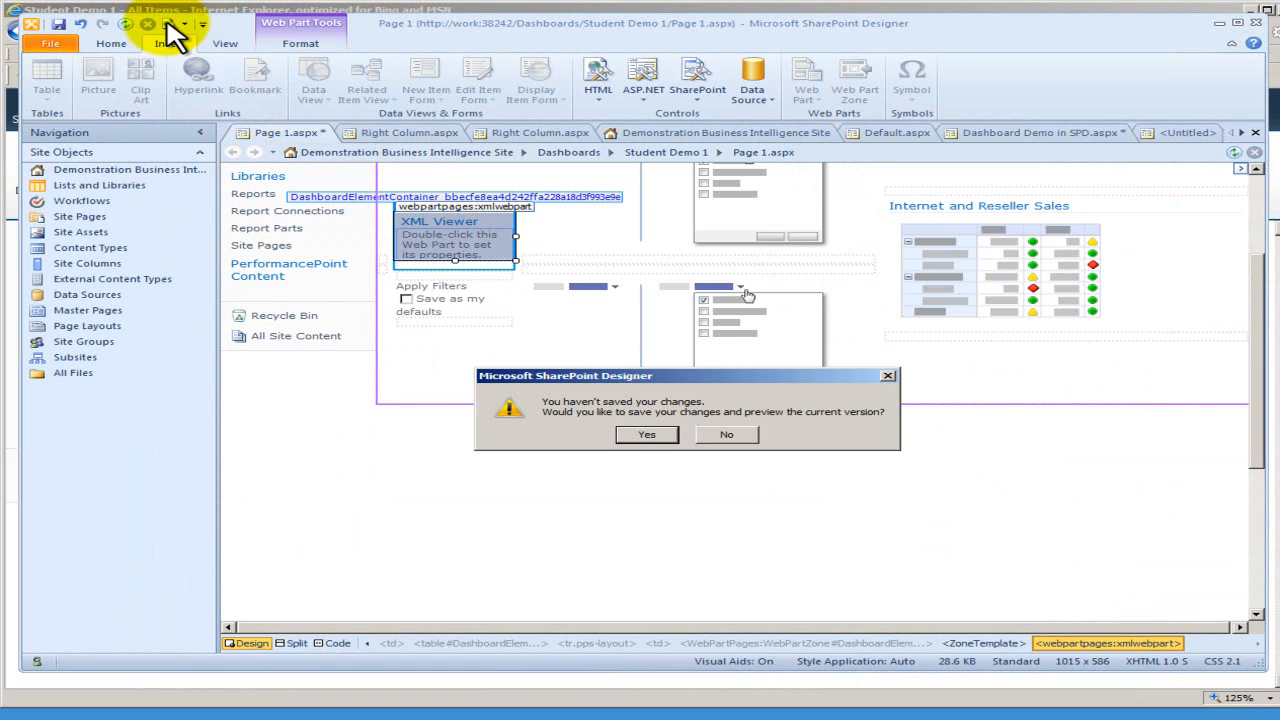
pyautogui.click(647, 434)
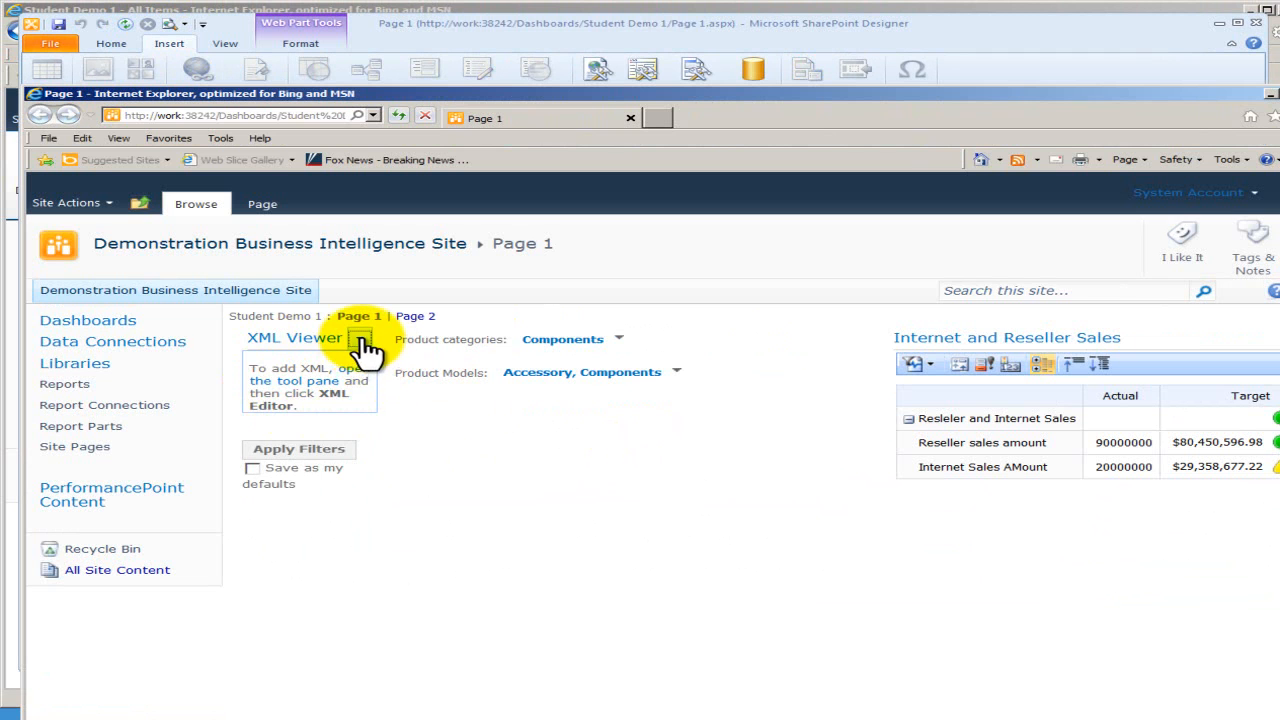
pyautogui.click(361, 342)
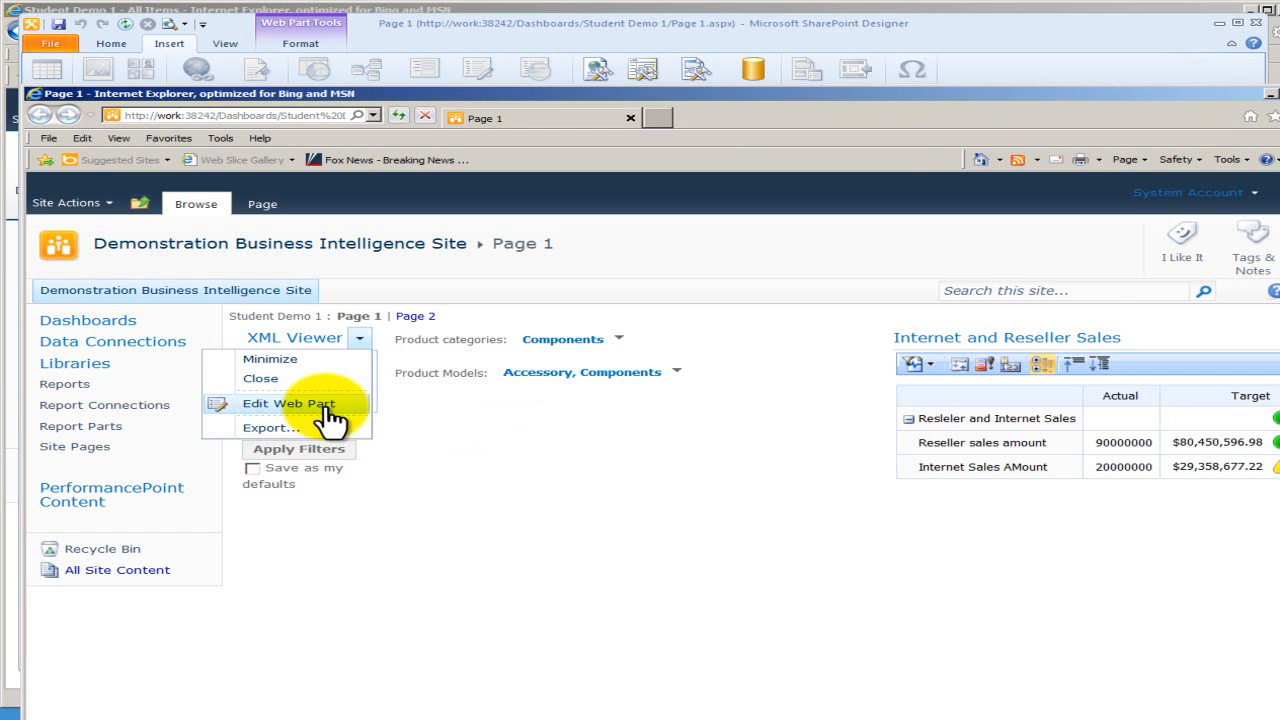
pyautogui.click(483, 544)
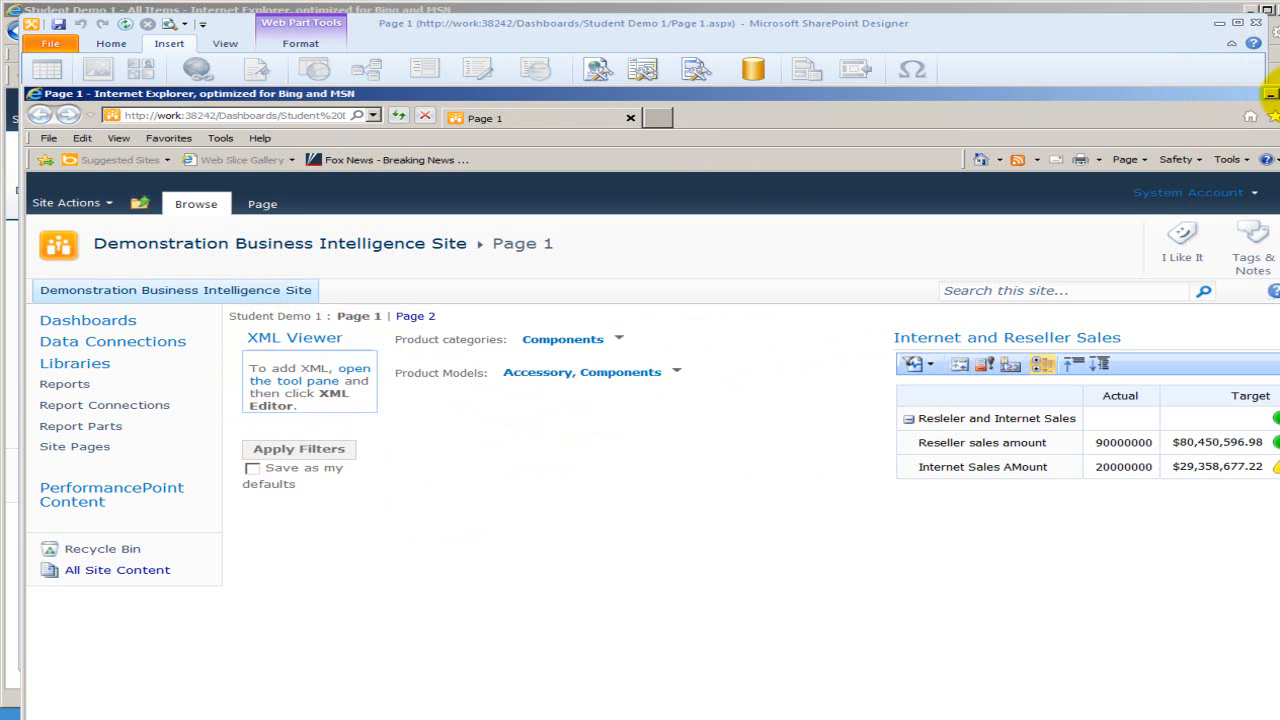
pyautogui.click(1268, 93)
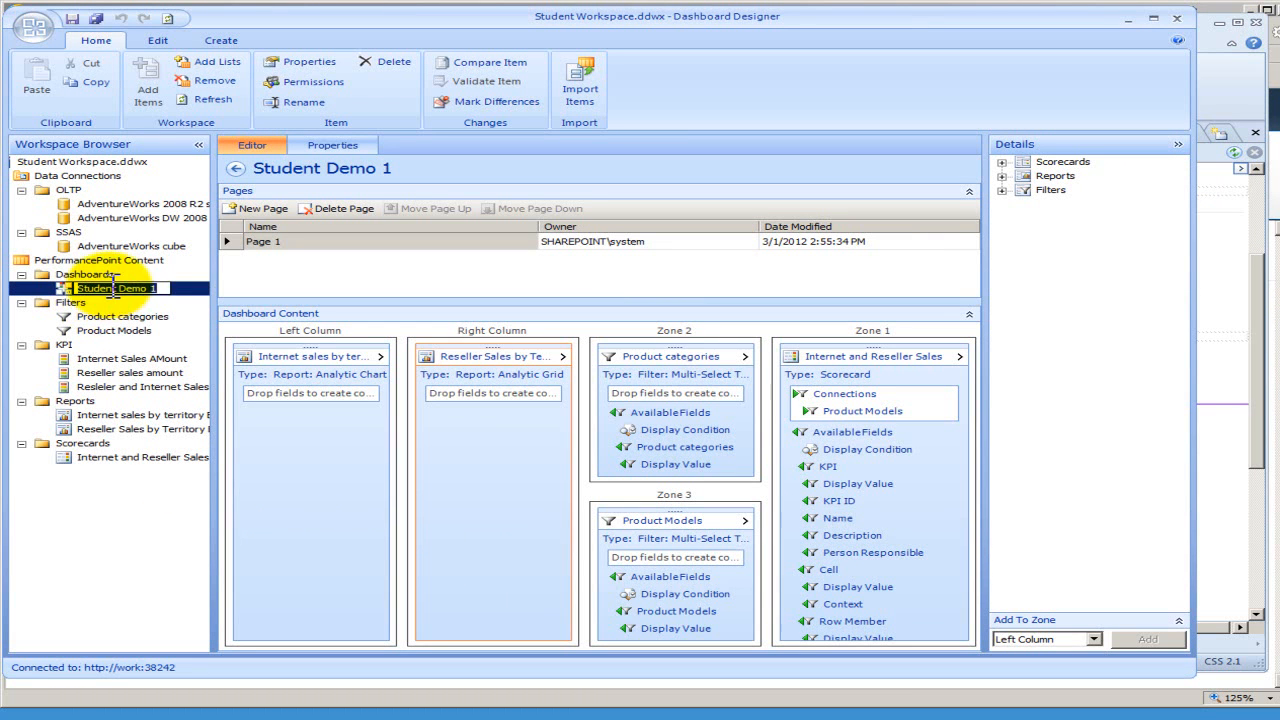
# Deploy the Student Demo 1 dashboard to SharePoint again
pyautogui.press('Return')
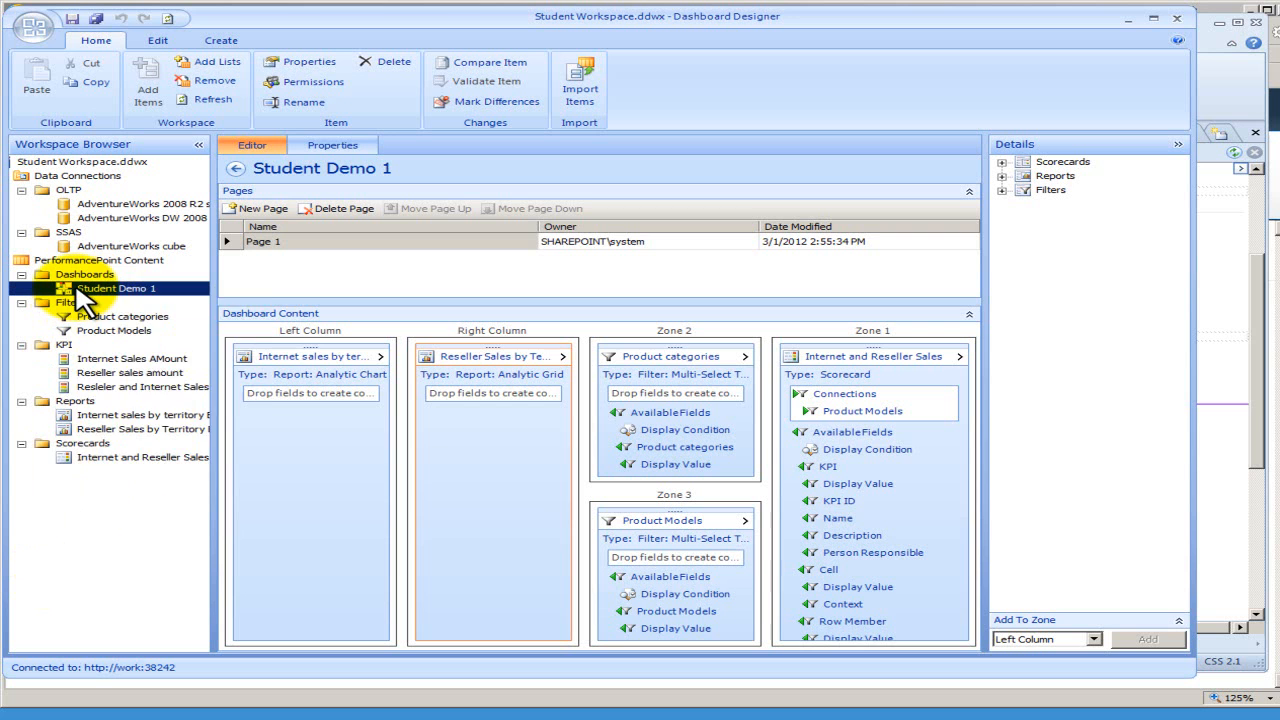
pyautogui.rightClick(86, 298)
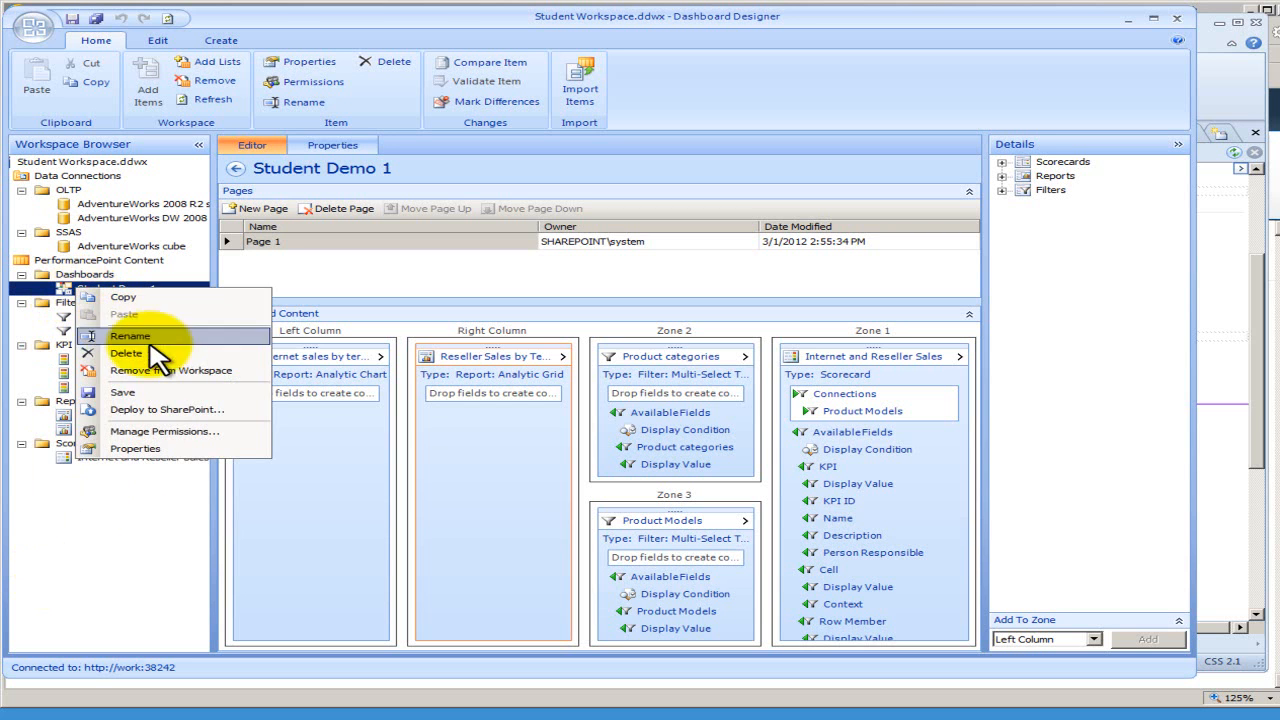
pyautogui.click(362, 515)
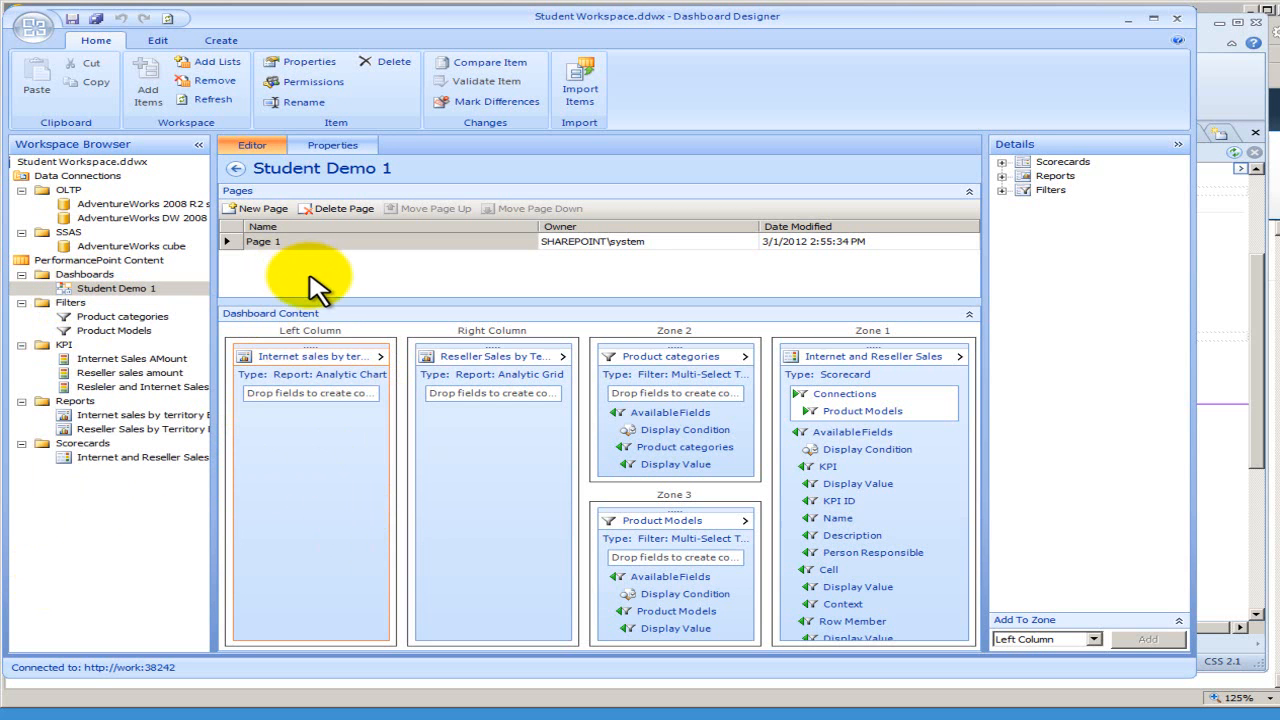
pyautogui.rightClick(99, 288)
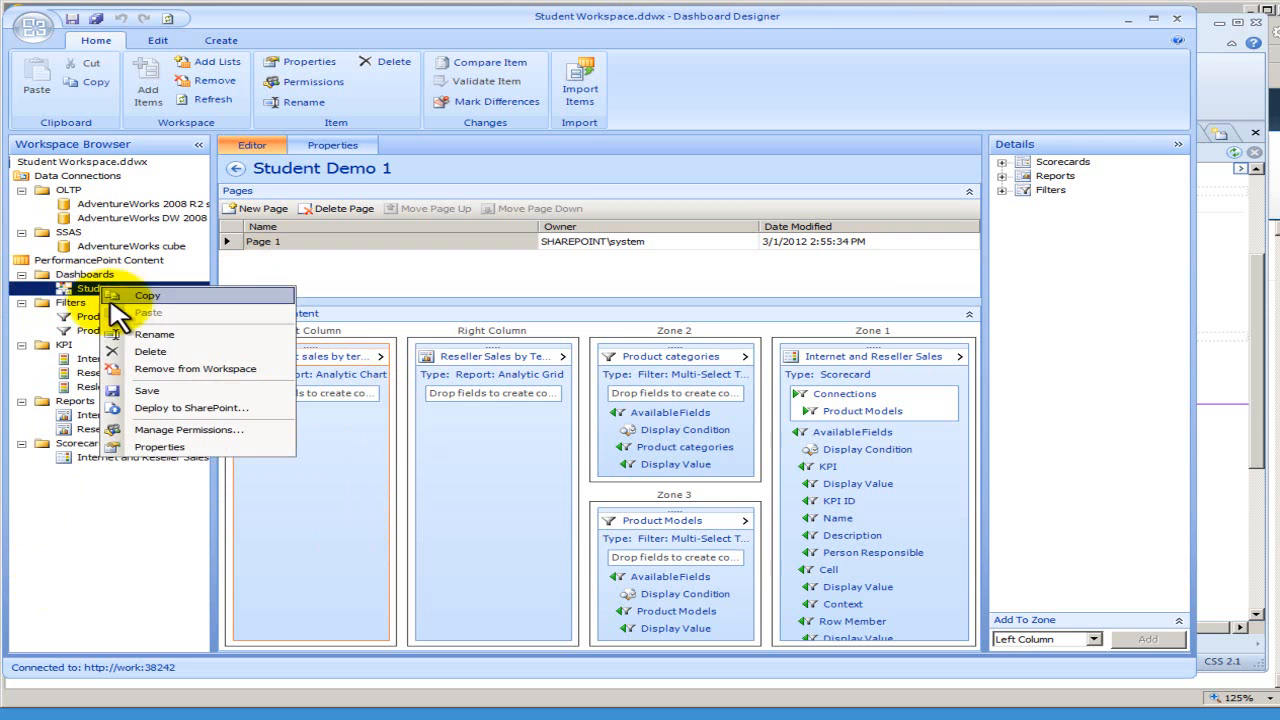
pyautogui.click(214, 408)
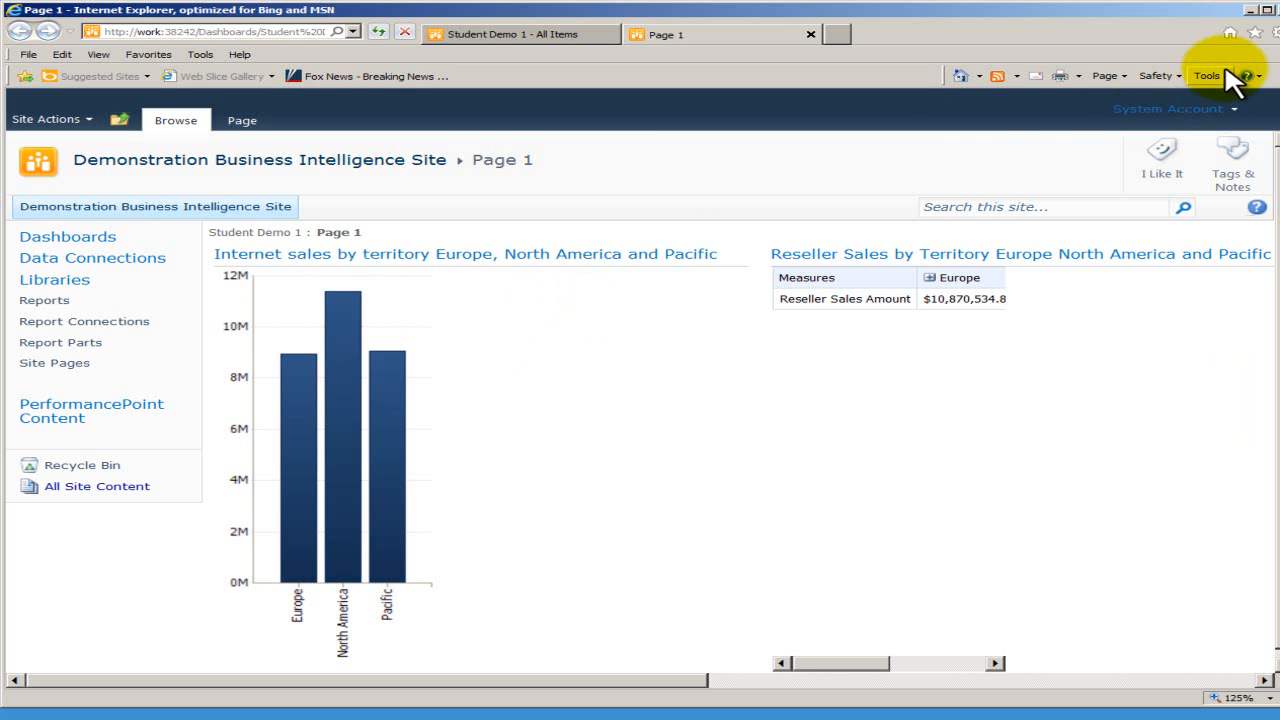
# Close the deployed Page 1 in the browser and return to SharePoint Designer
pyautogui.click(810, 36)
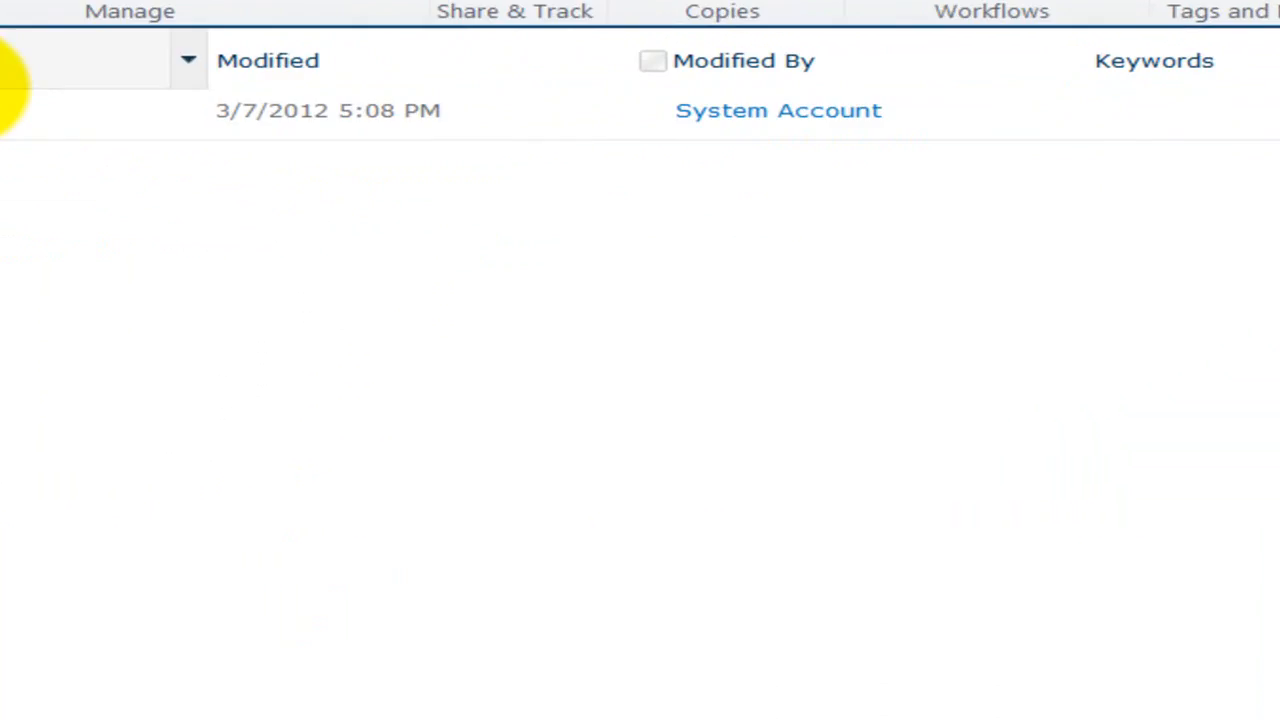
pyautogui.moveTo(635, 268)
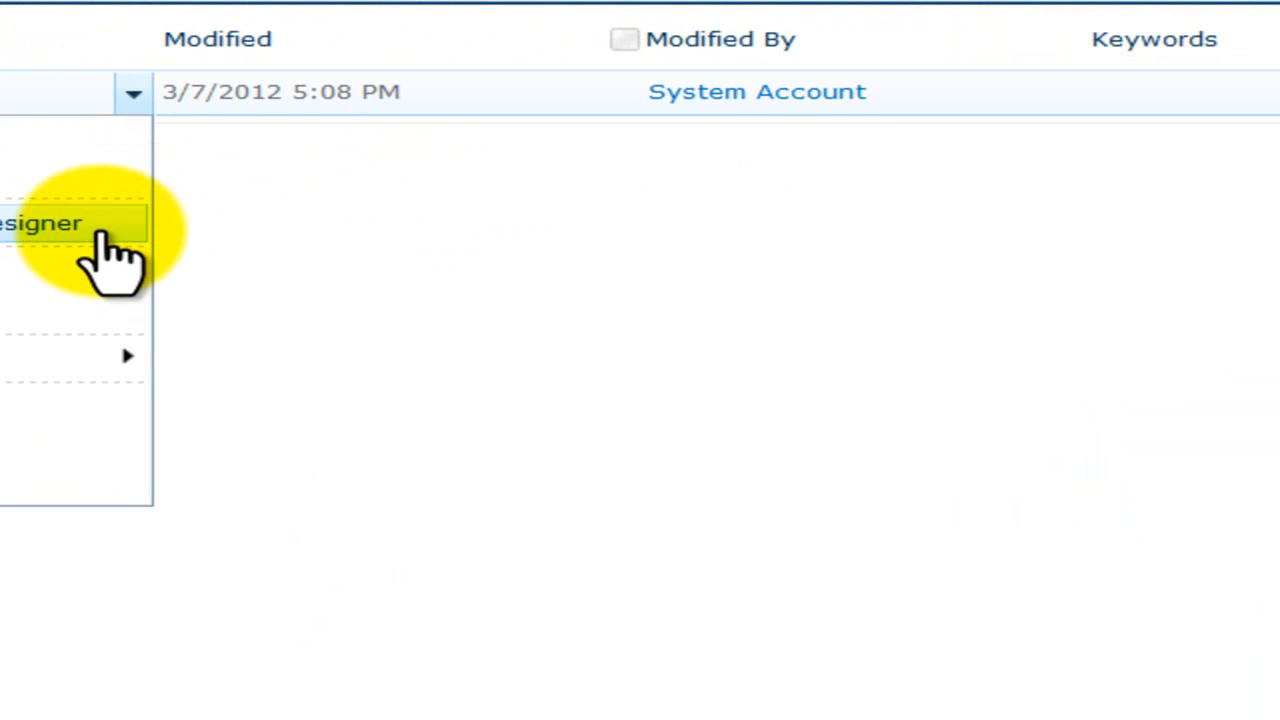
pyautogui.click(300, 455)
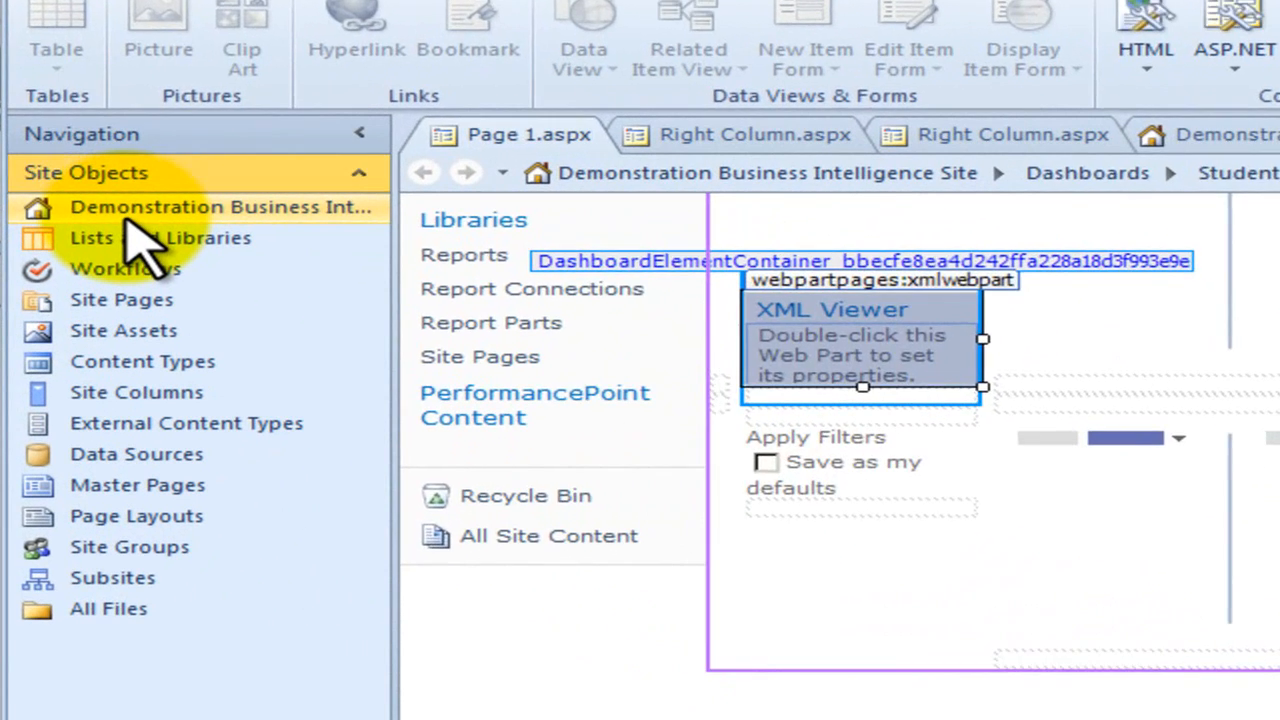
# Create a web part page with the Header, Footer, 3 Columns layout in Site Pages, named "Dashboard made with SPD"
pyautogui.click(66, 175)
pyautogui.click(20, 5)
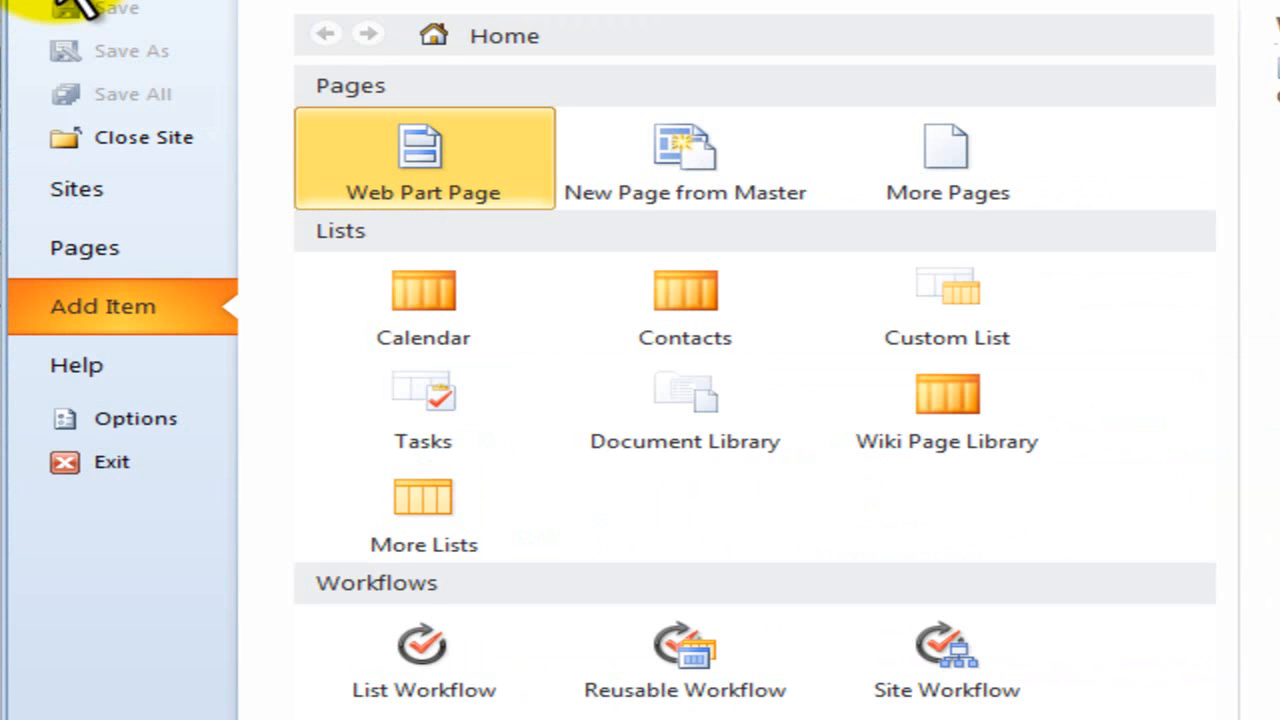
pyautogui.click(160, 95)
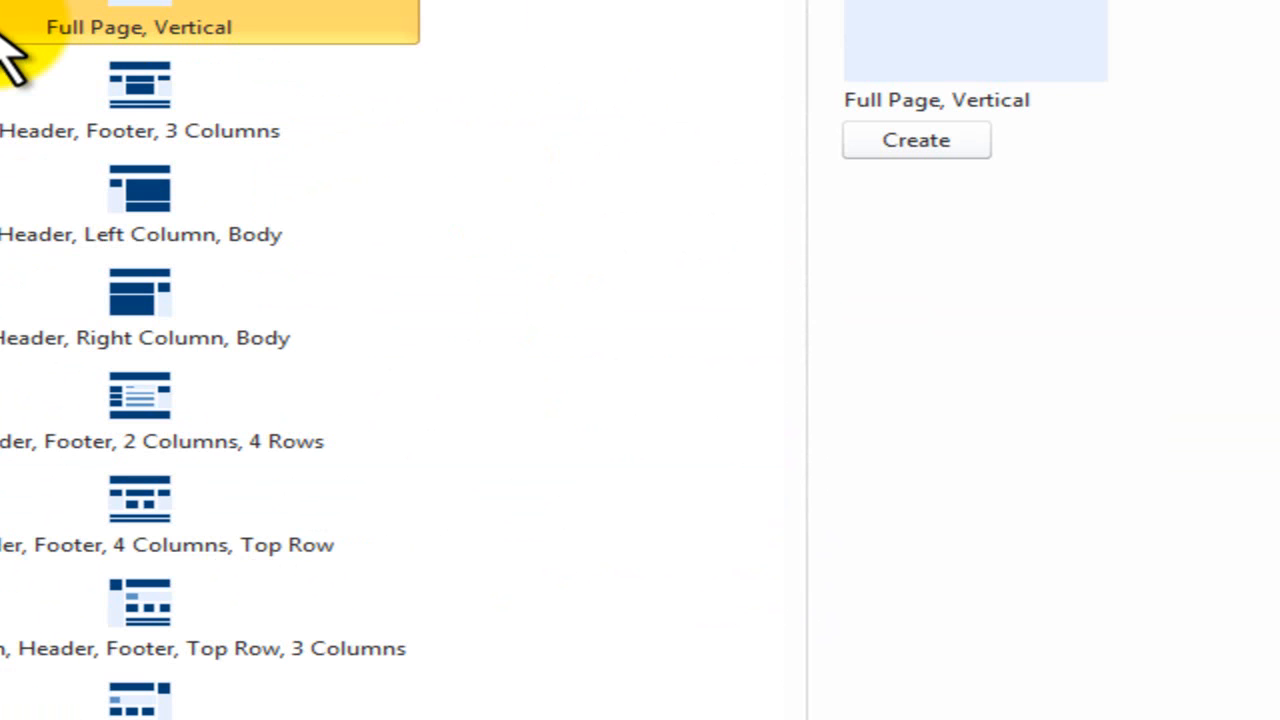
pyautogui.click(160, 130)
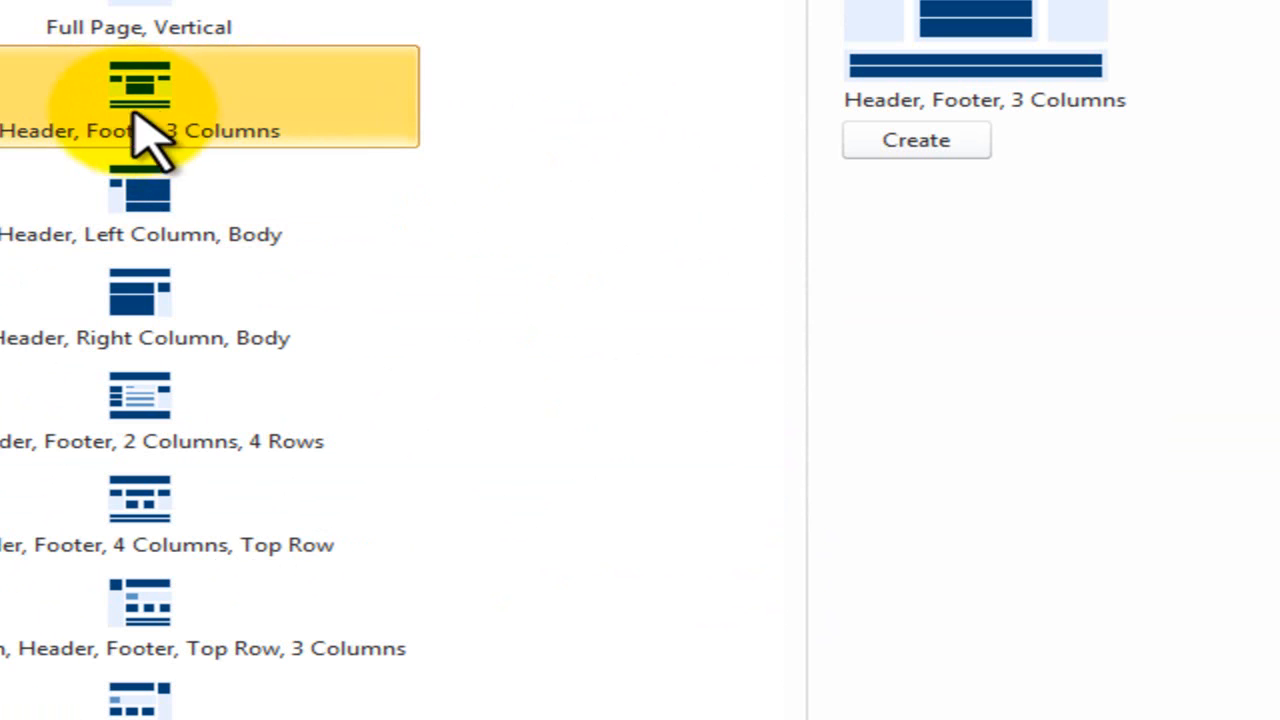
pyautogui.click(915, 142)
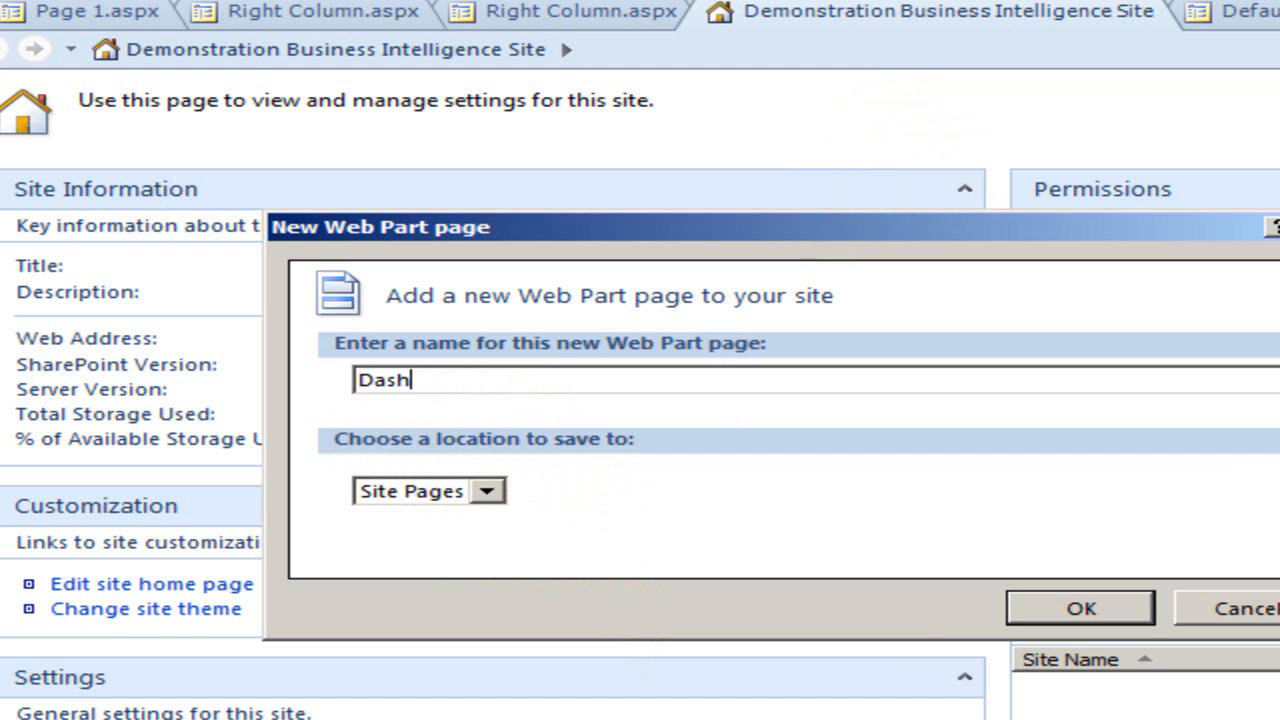
pyautogui.write('Dashboard made')
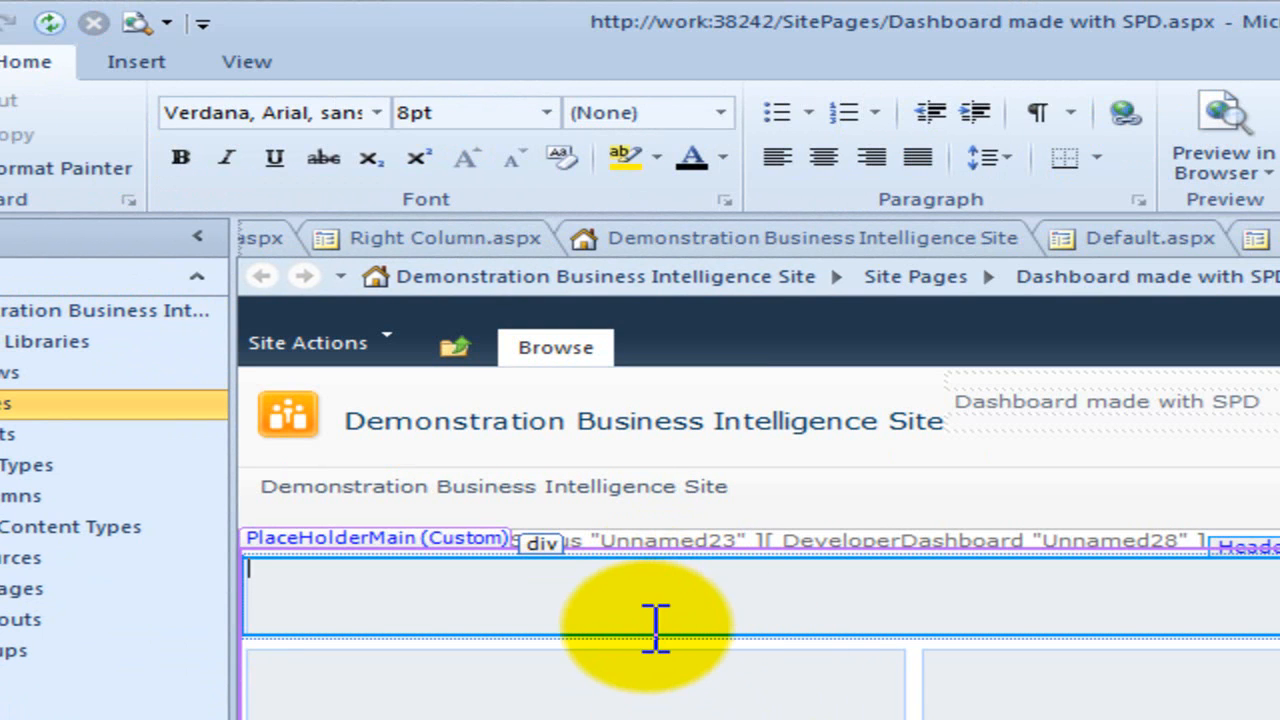
# Insert a PerformancePoint Scorecard web part into the Header zone of the Dashboard made with SPD page
pyautogui.click(655, 627)
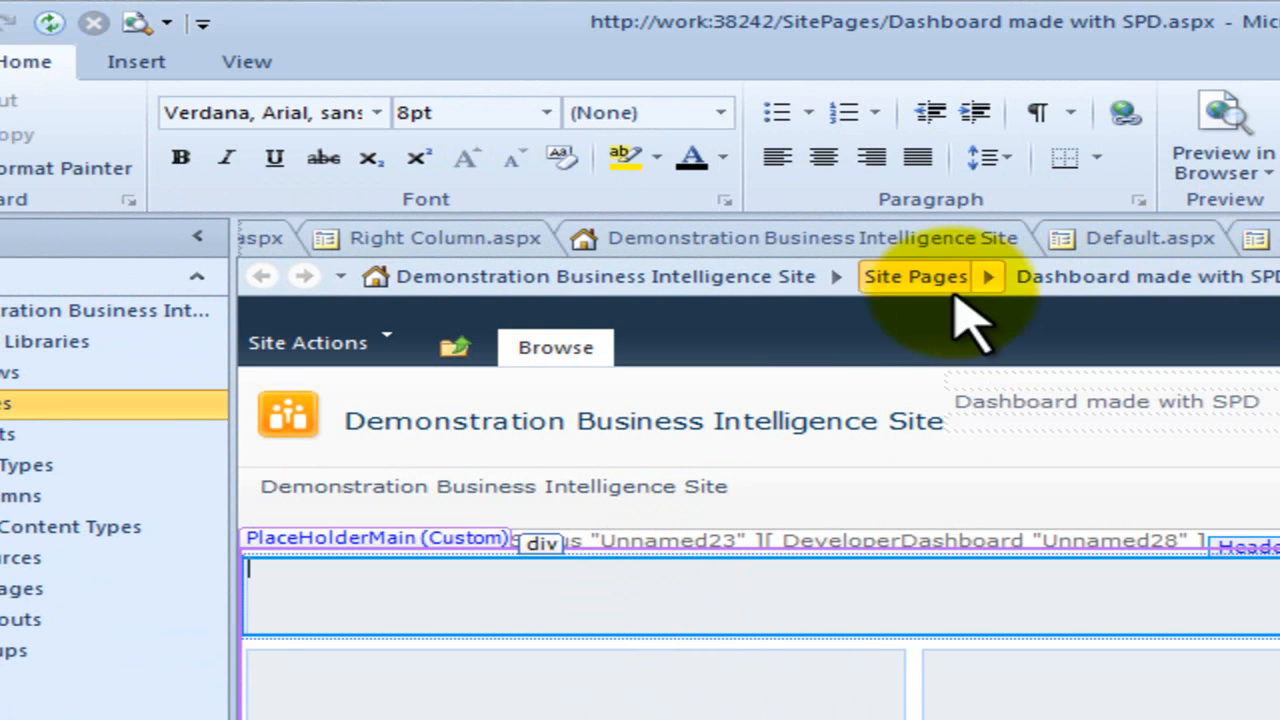
pyautogui.click(137, 62)
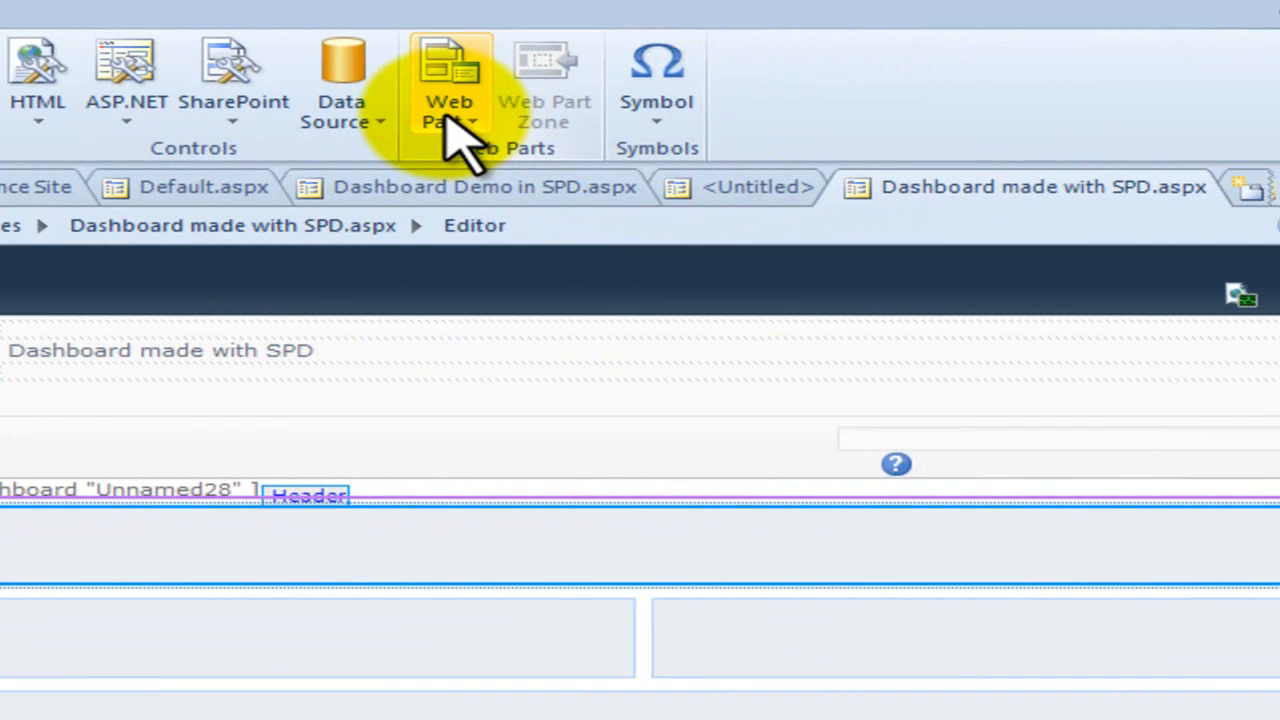
pyautogui.click(1238, 163)
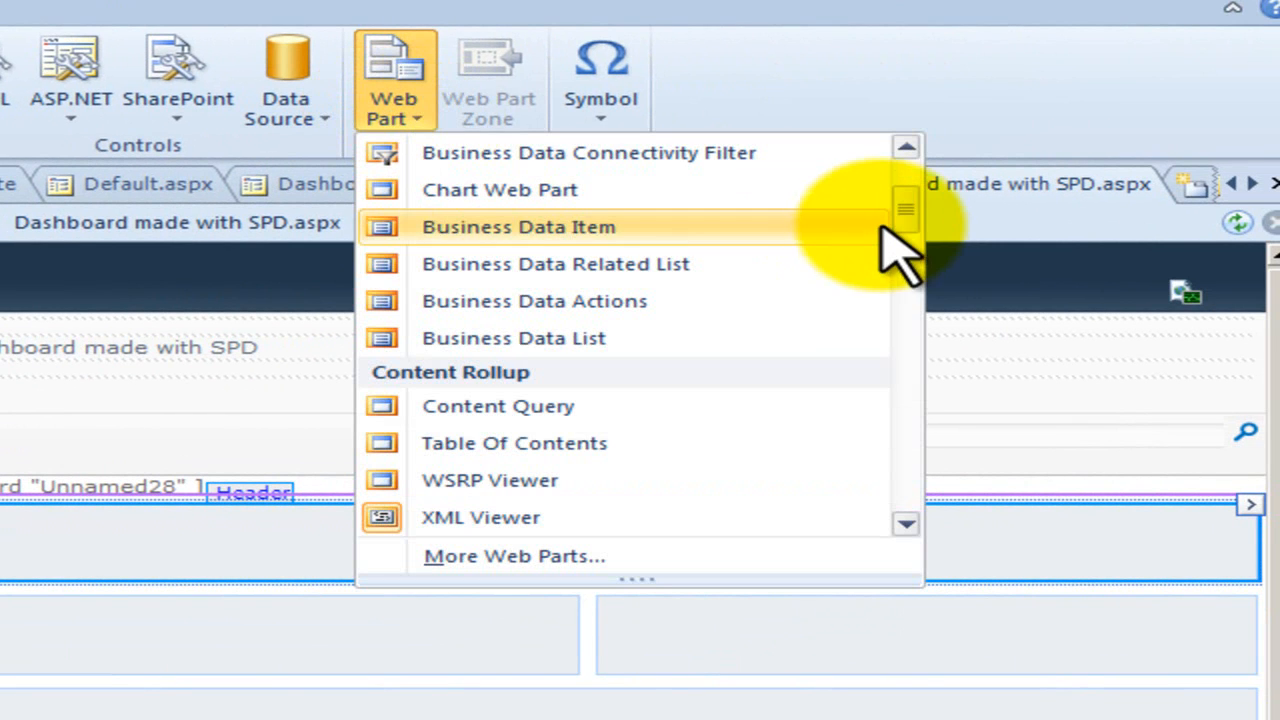
pyautogui.moveTo(908, 210); pyautogui.dragTo(948, 392)
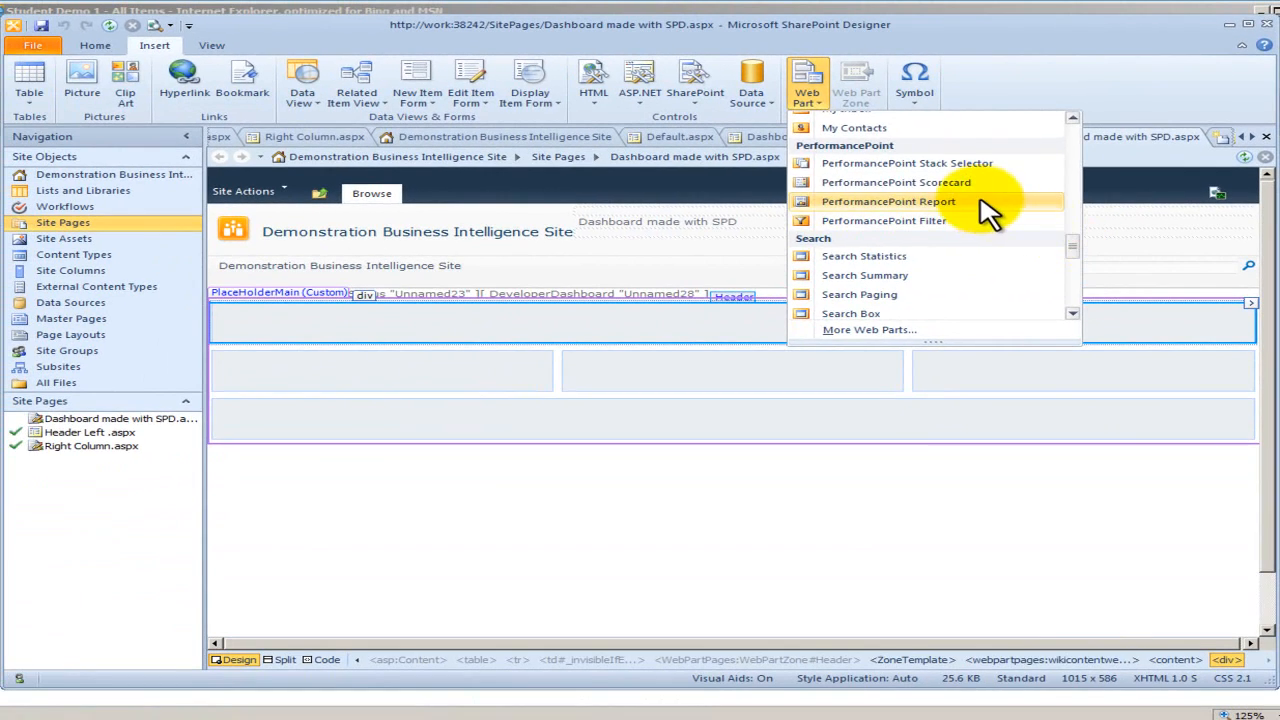
pyautogui.click(904, 196)
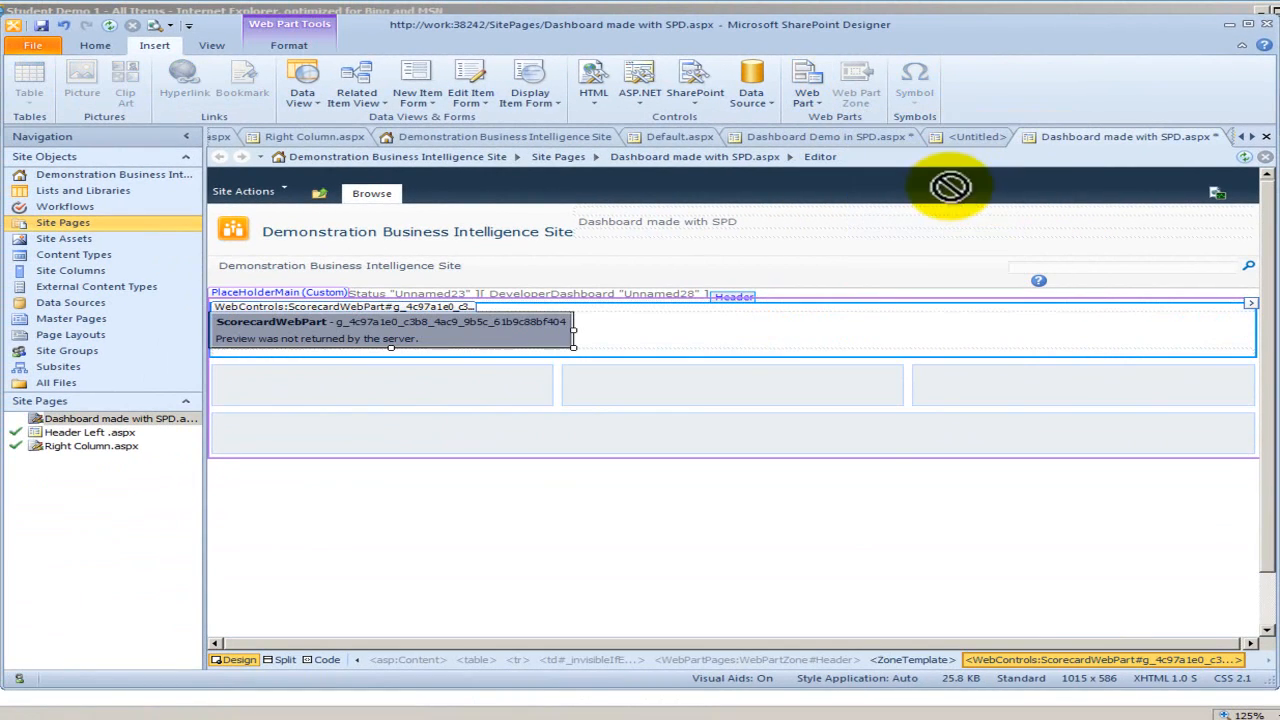
# Open the scorecard web part's properties and try to set its location to the Internet and Reseller Sales scorecard from PerformancePoint Content
pyautogui.rightClick(416, 336)
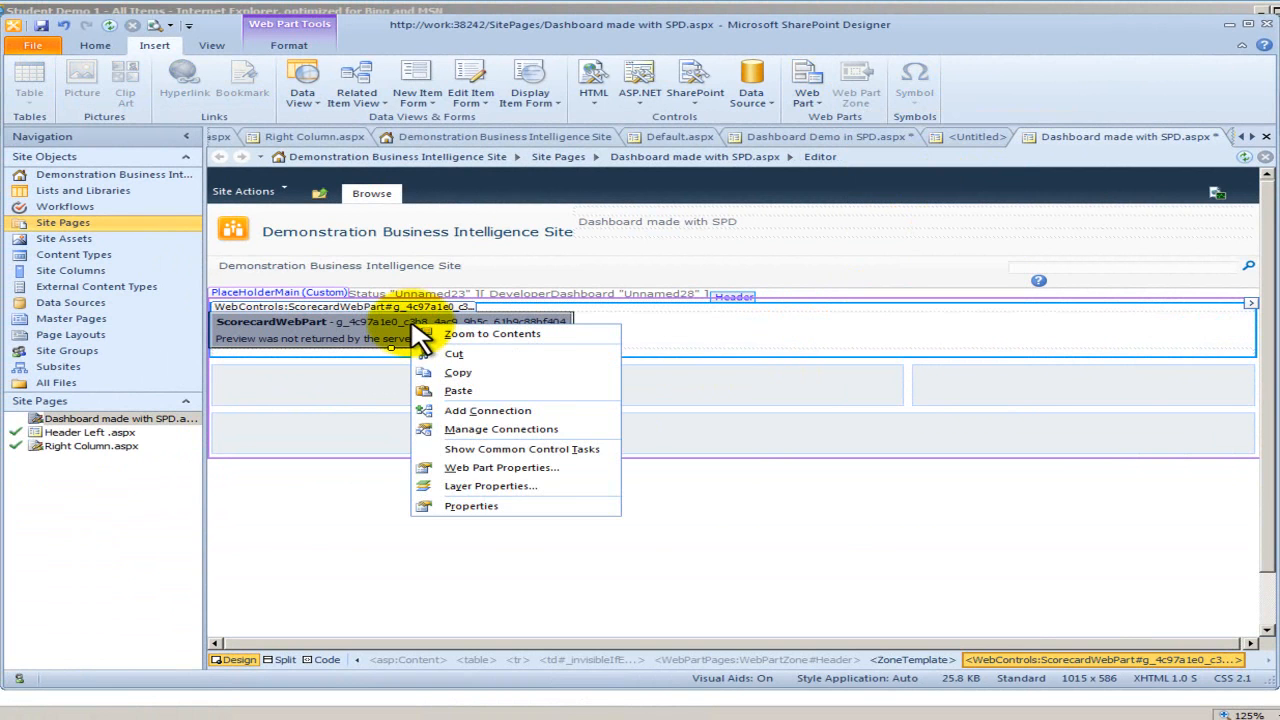
pyautogui.click(500, 467)
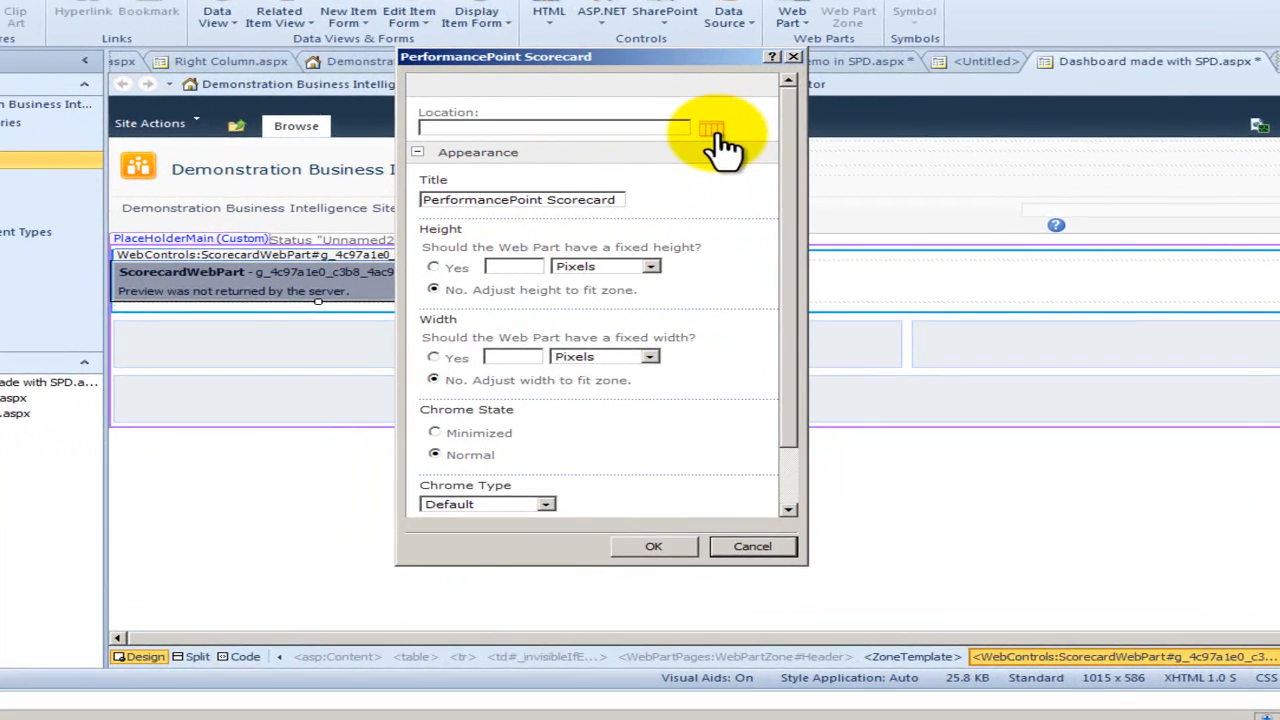
pyautogui.click(737, 195)
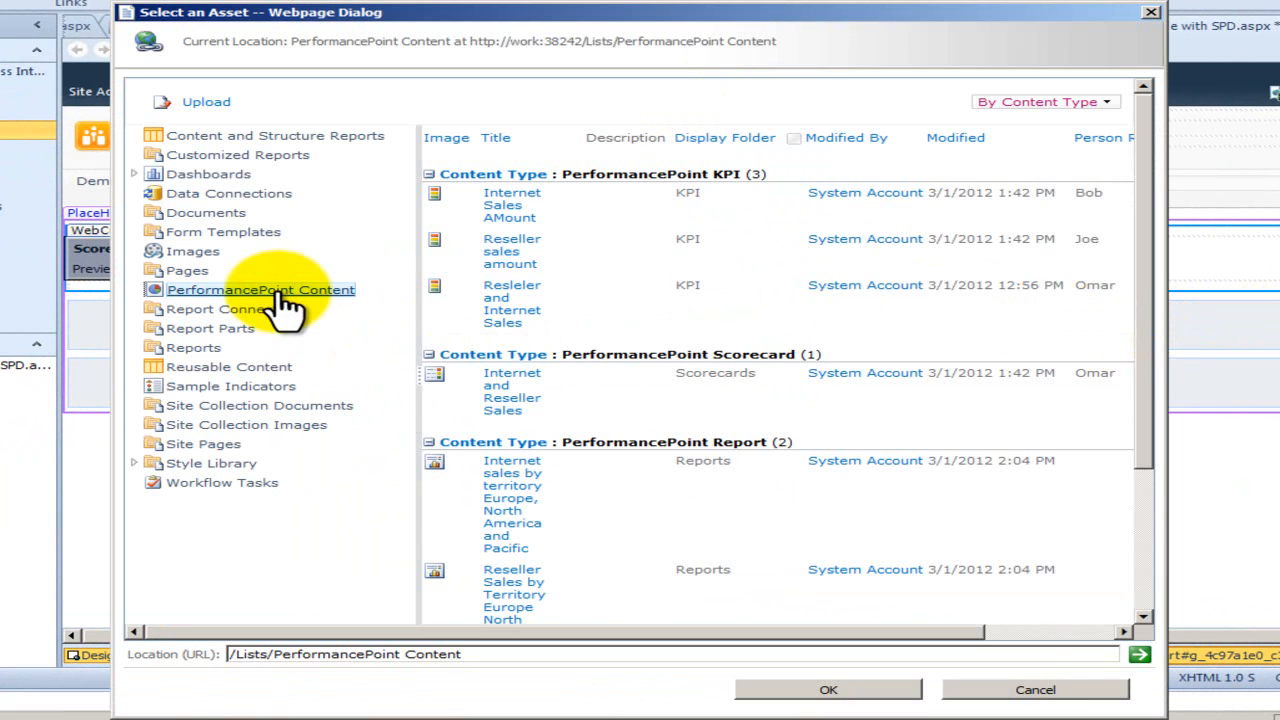
pyautogui.click(1104, 102)
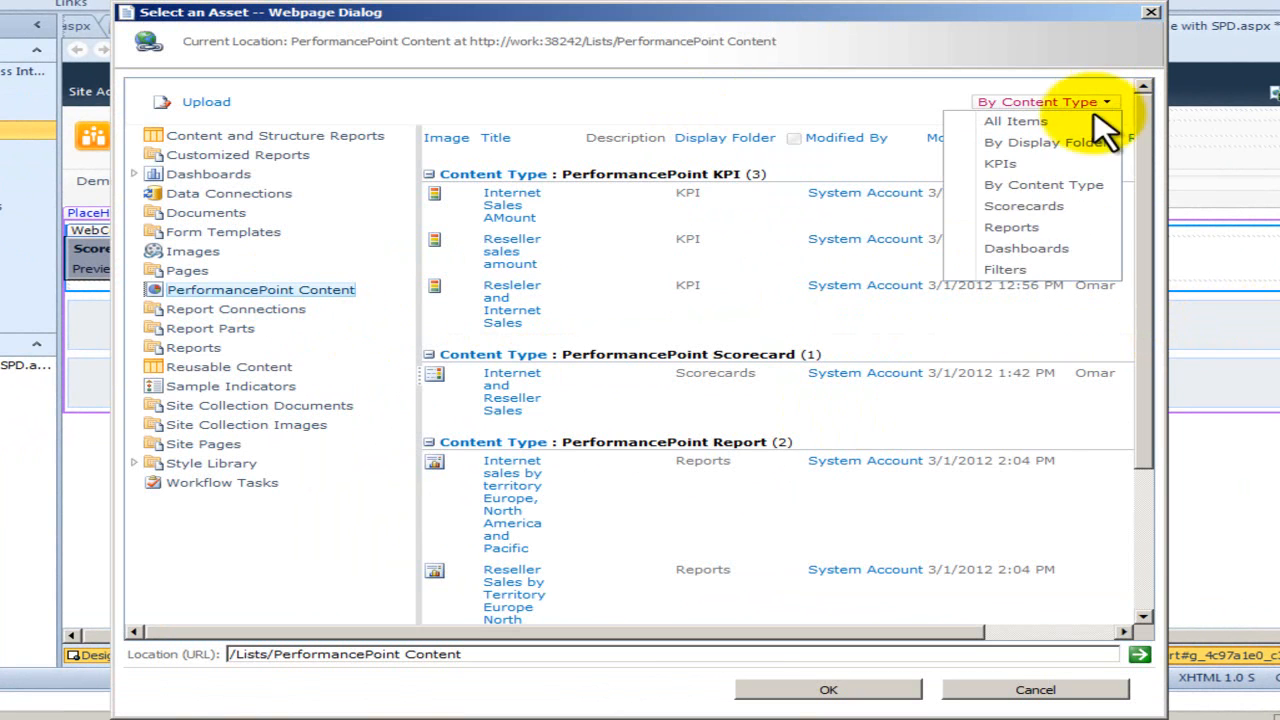
pyautogui.click(1024, 206)
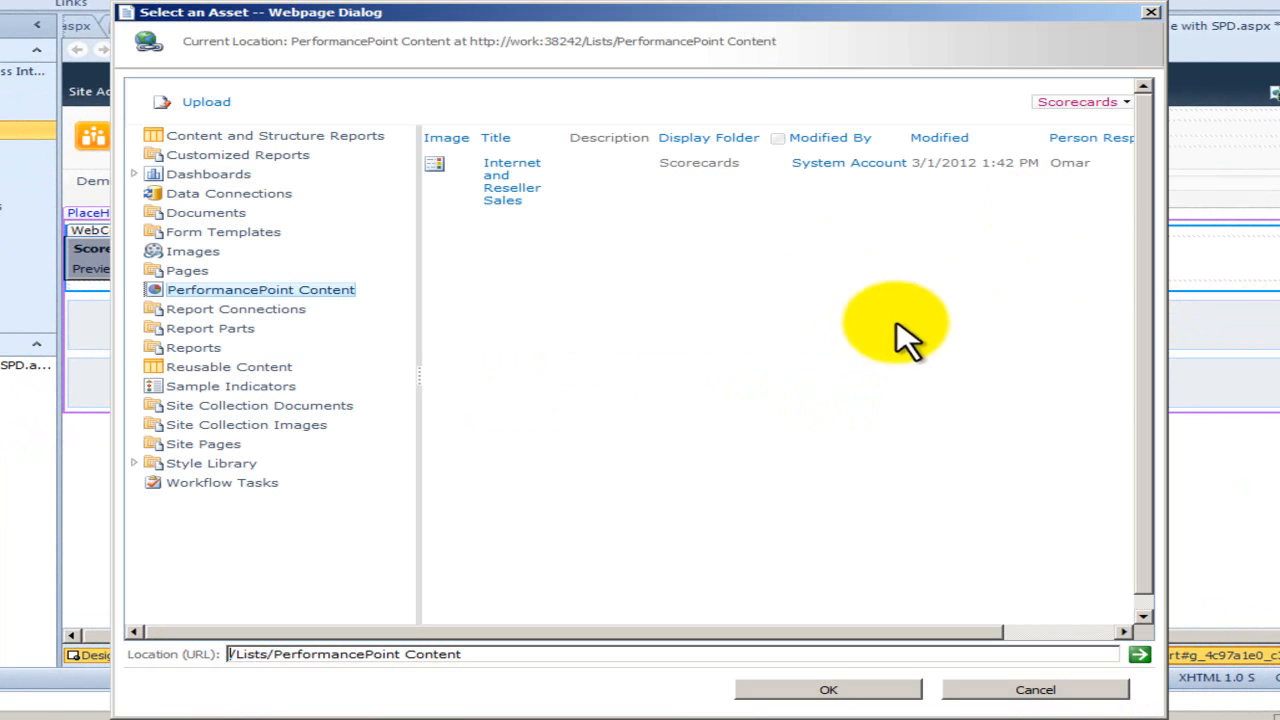
pyautogui.click(505, 185)
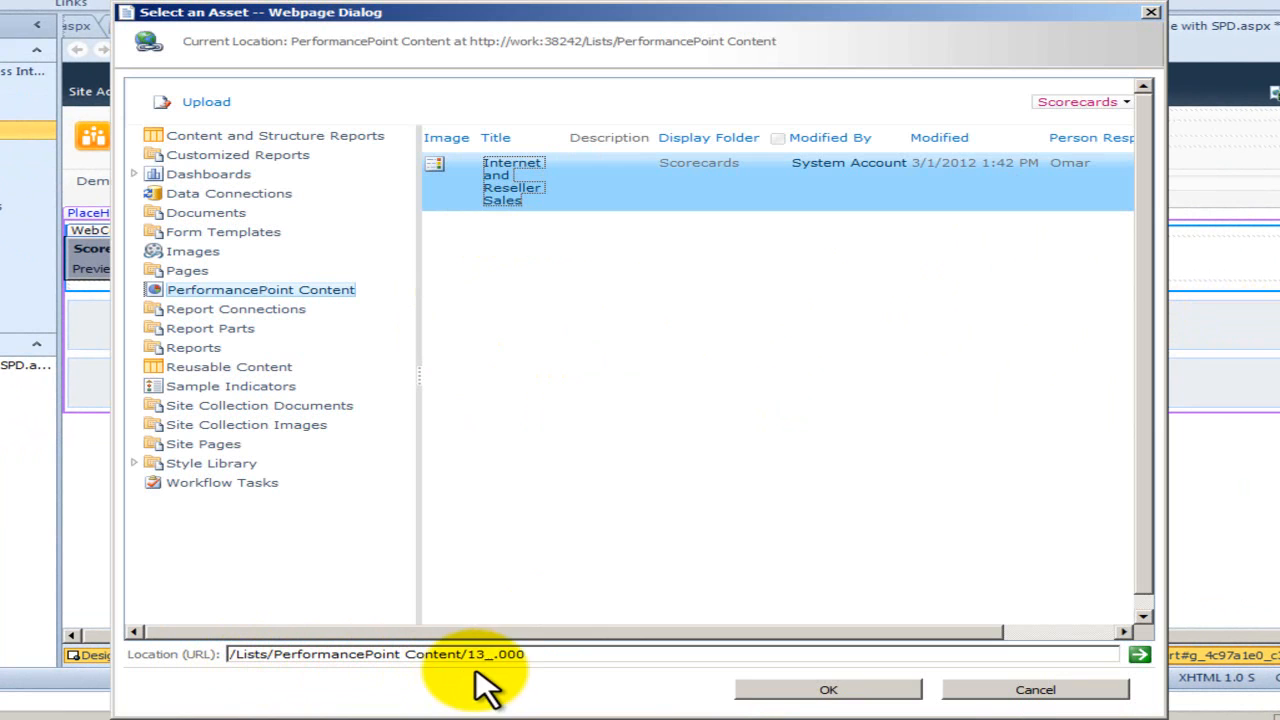
pyautogui.click(828, 690)
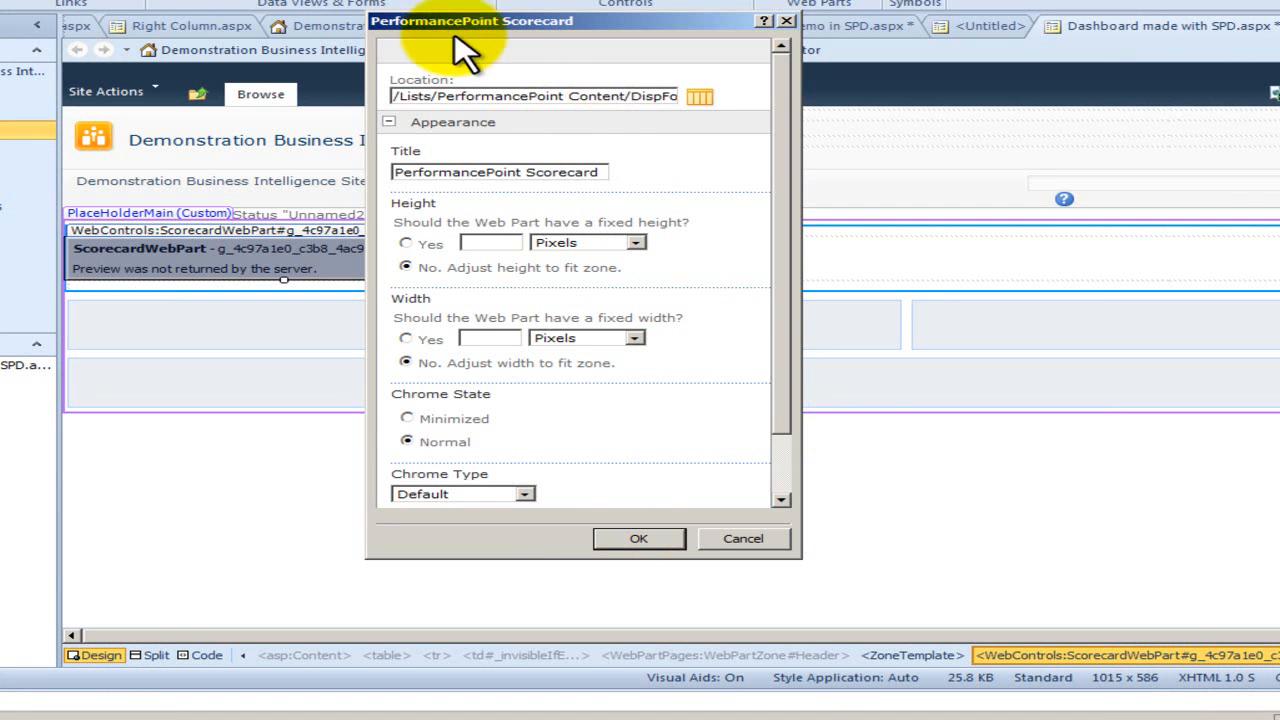
pyautogui.click(652, 543)
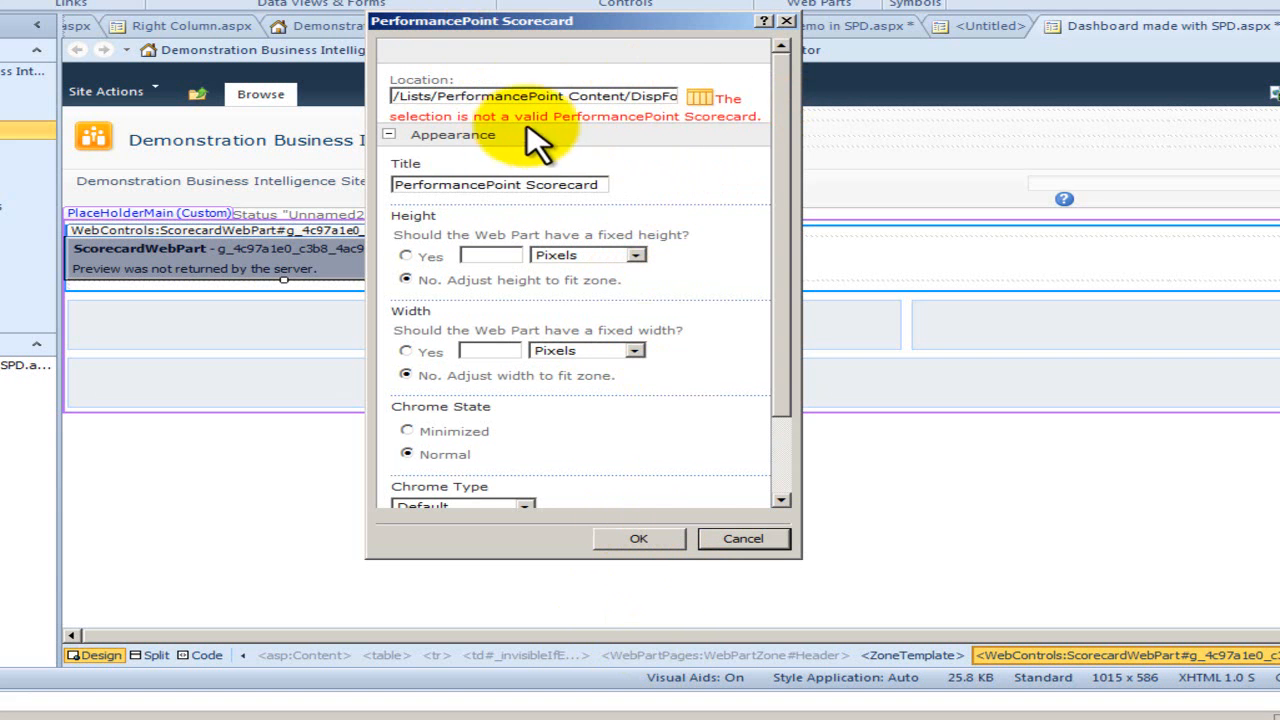
# Pick the Internet and Reseller Sales scorecard again, using location /Lists/PerformancePoint Content/13_.000, and apply the web part properties
pyautogui.click(700, 100)
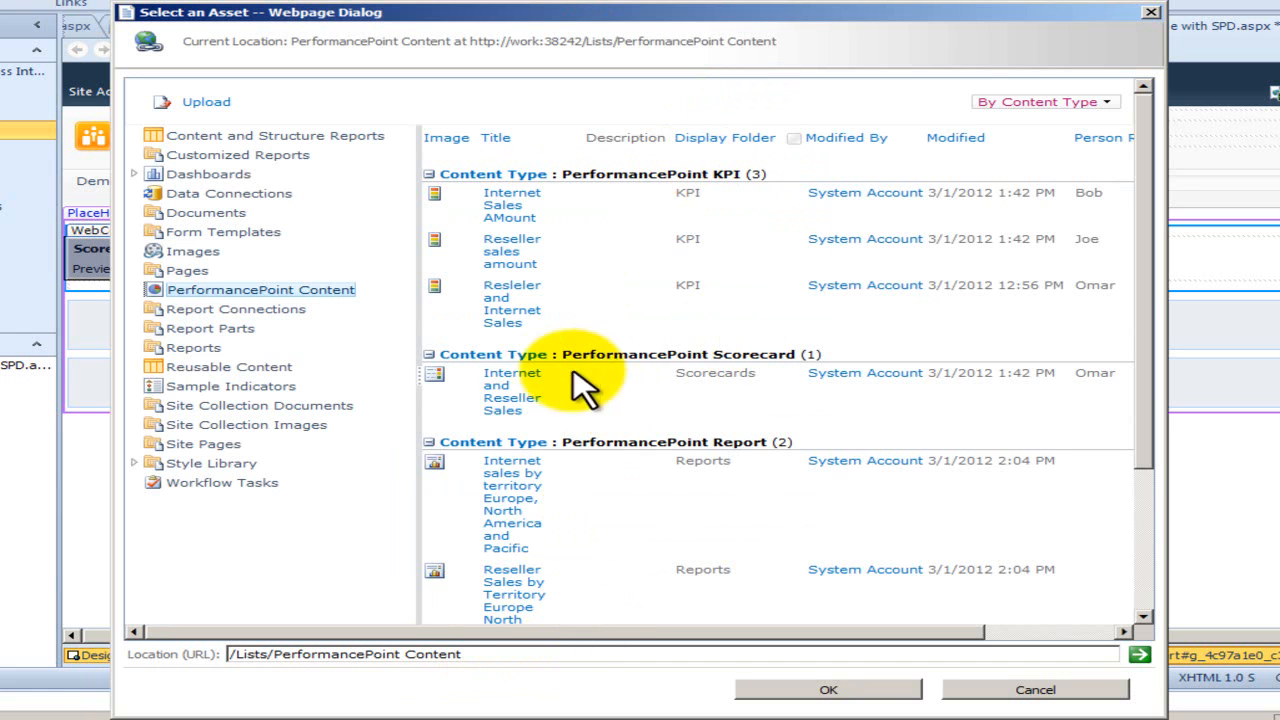
pyautogui.click(1108, 103)
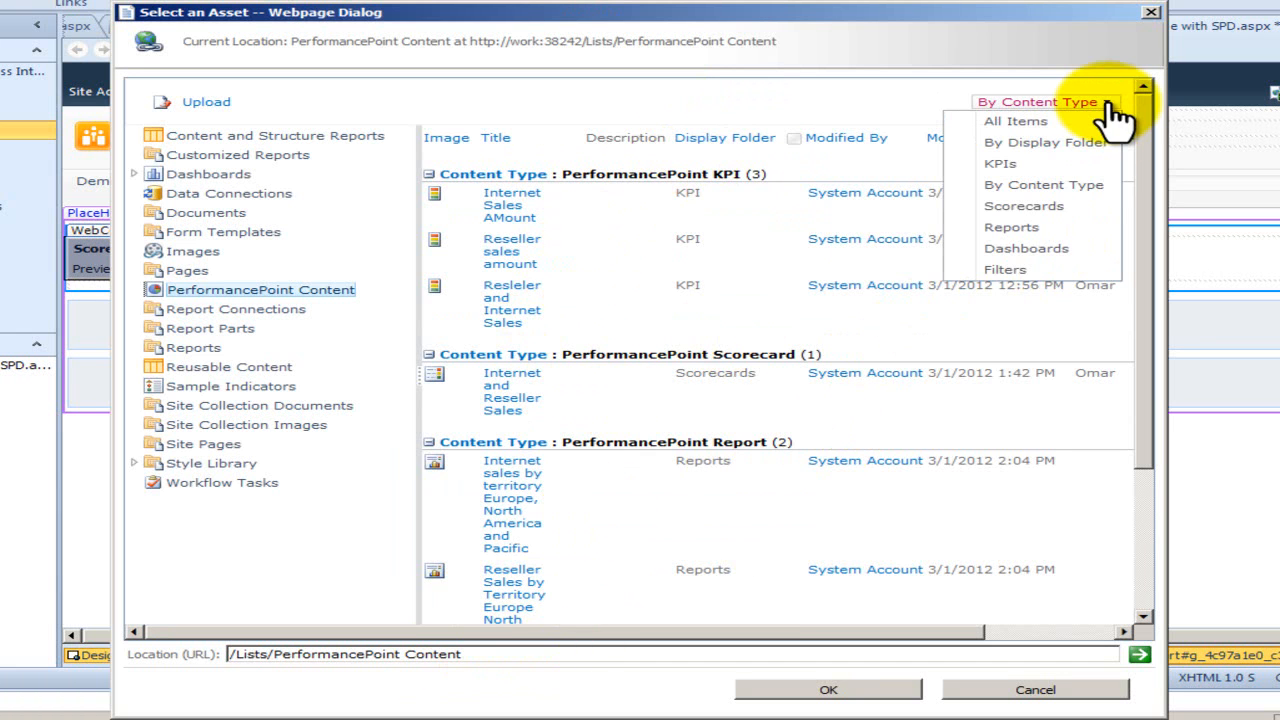
pyautogui.click(1093, 205)
pyautogui.click(513, 200)
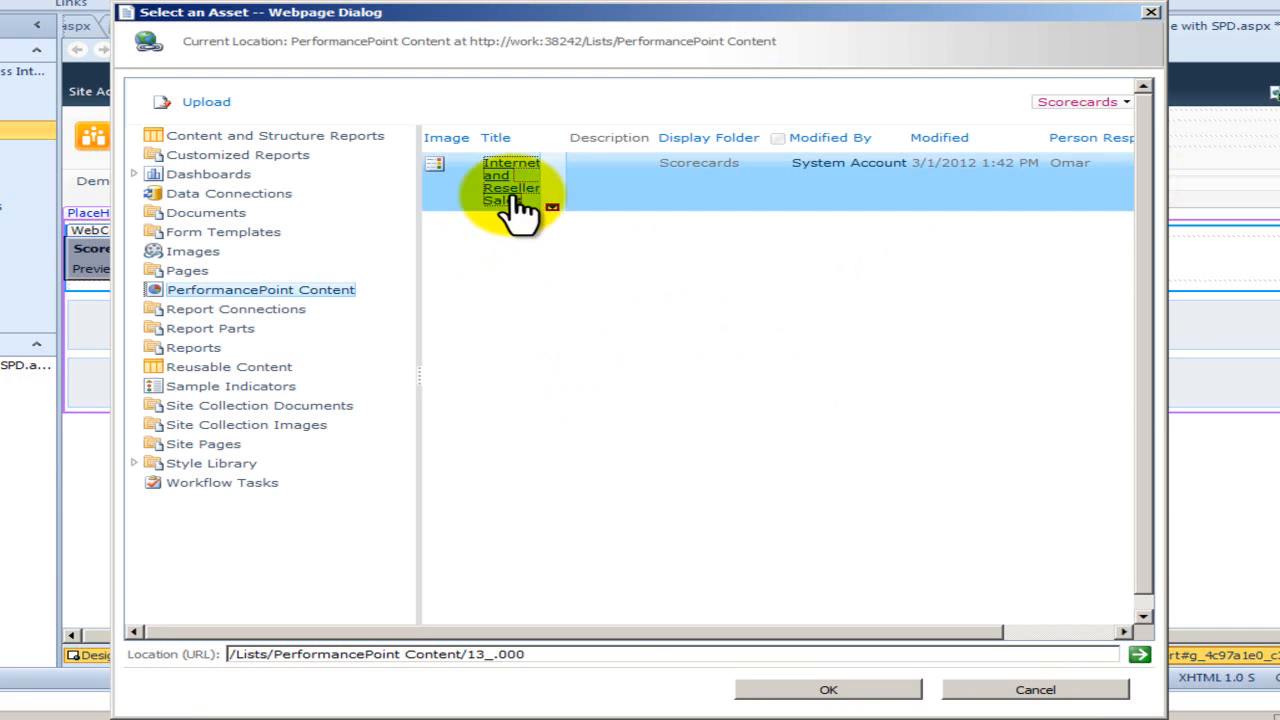
pyautogui.moveTo(560, 652); pyautogui.dragTo(163, 640)
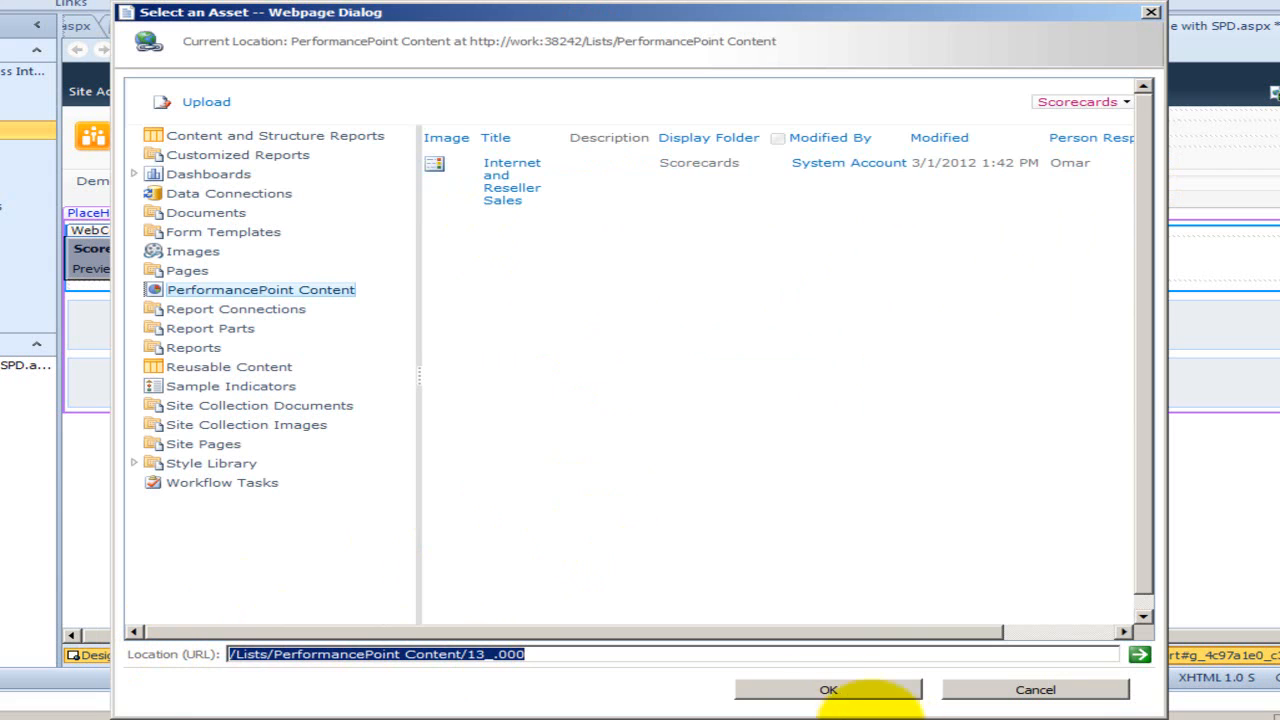
pyautogui.click(857, 689)
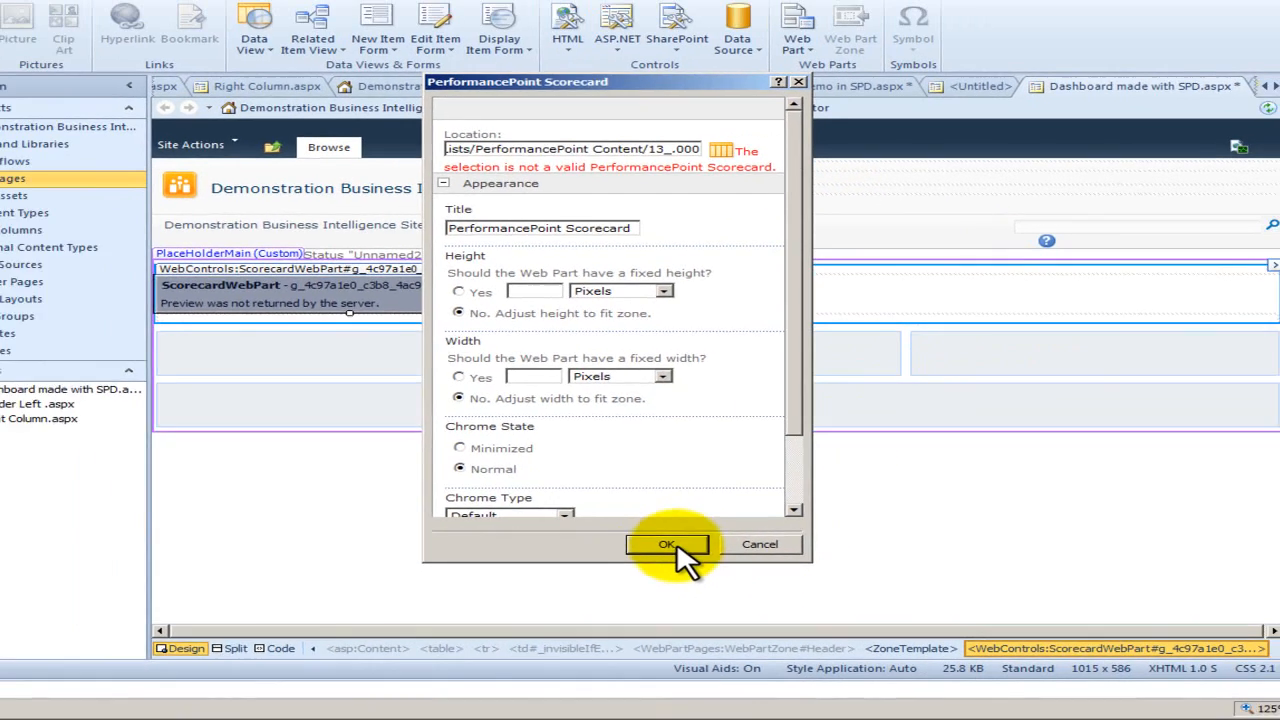
pyautogui.click(648, 538)
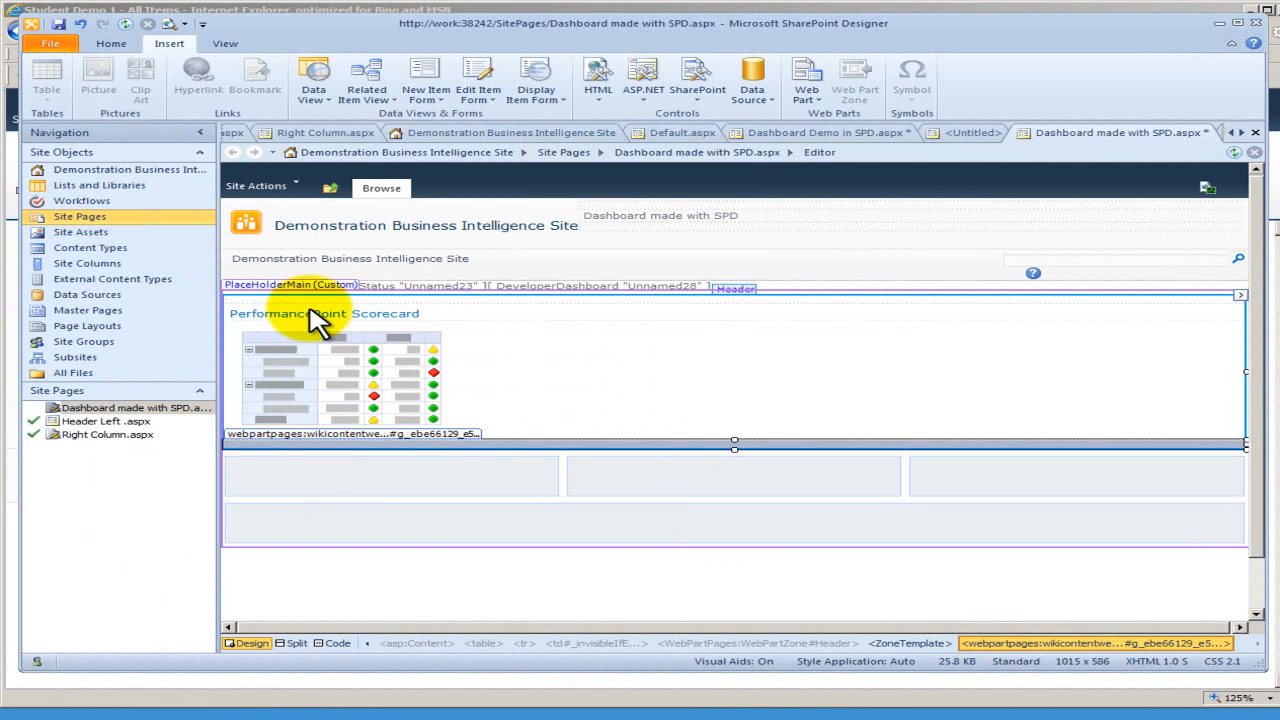
# Save the page and preview it in the browser, checking the scorecard and page address before returning to SharePoint Designer
pyautogui.click(168, 24)
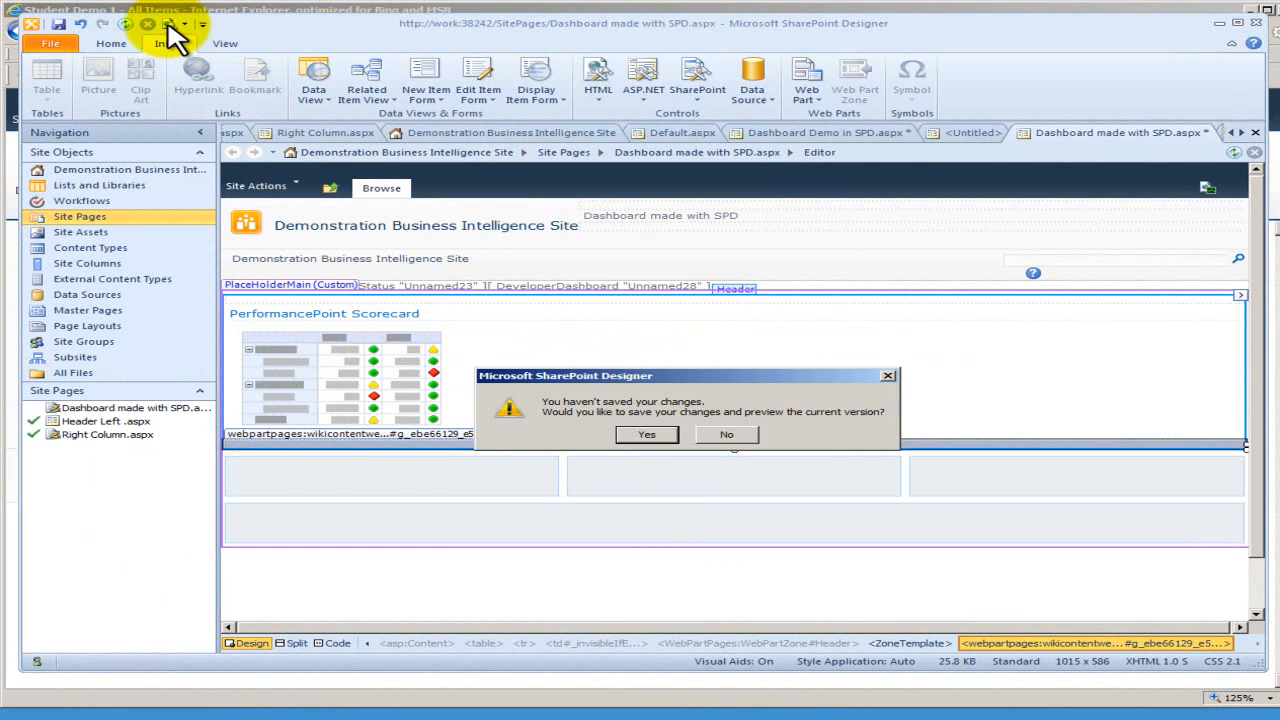
pyautogui.click(645, 436)
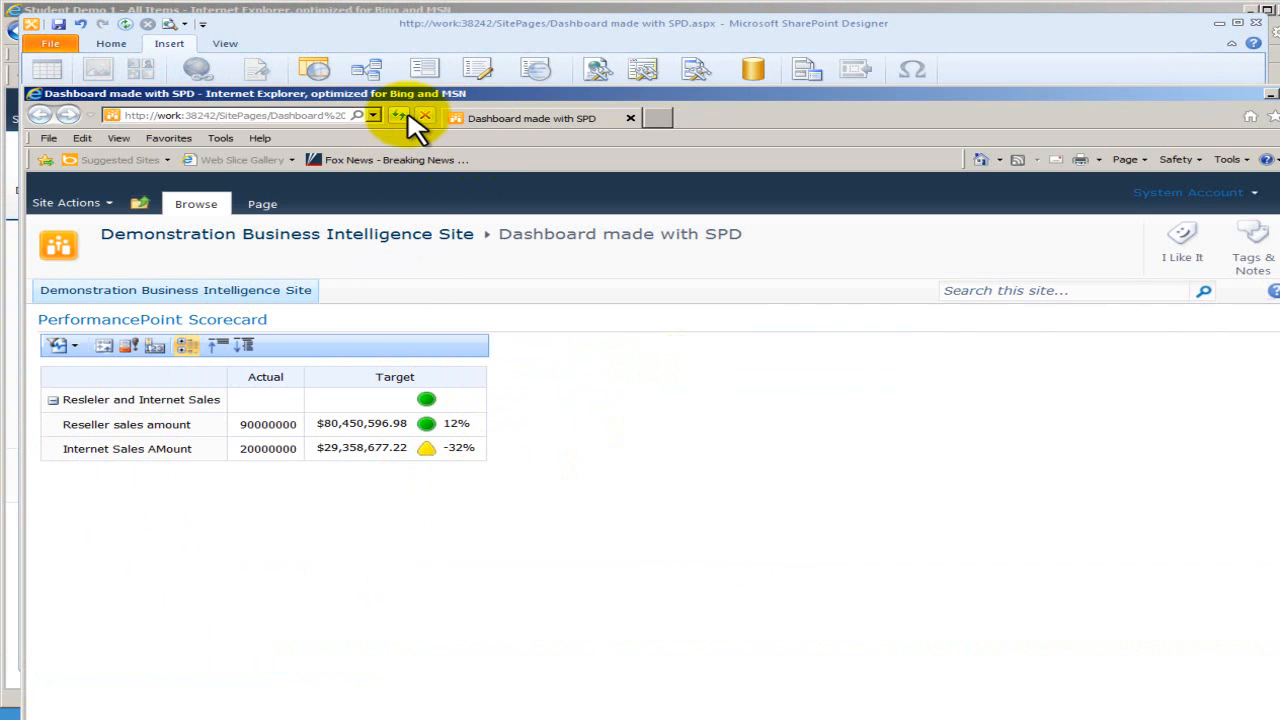
pyautogui.click(312, 116)
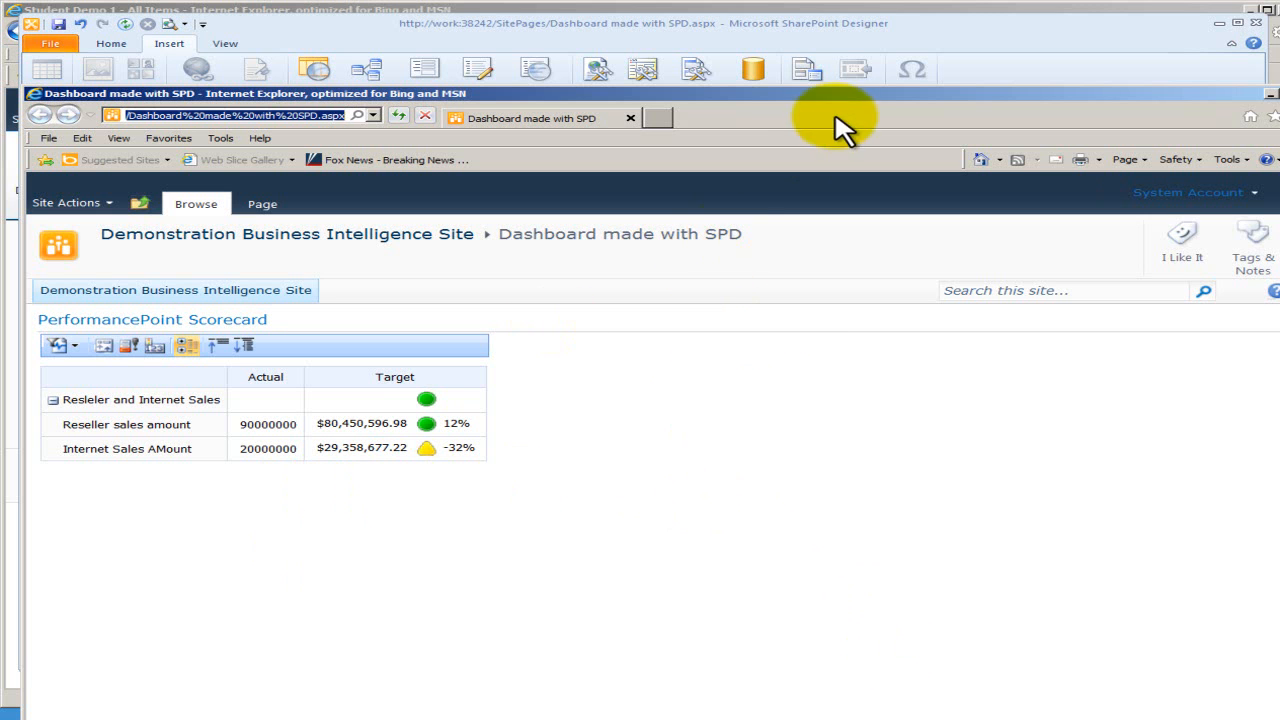
pyautogui.moveTo(843, 105); pyautogui.dragTo(843, 29)
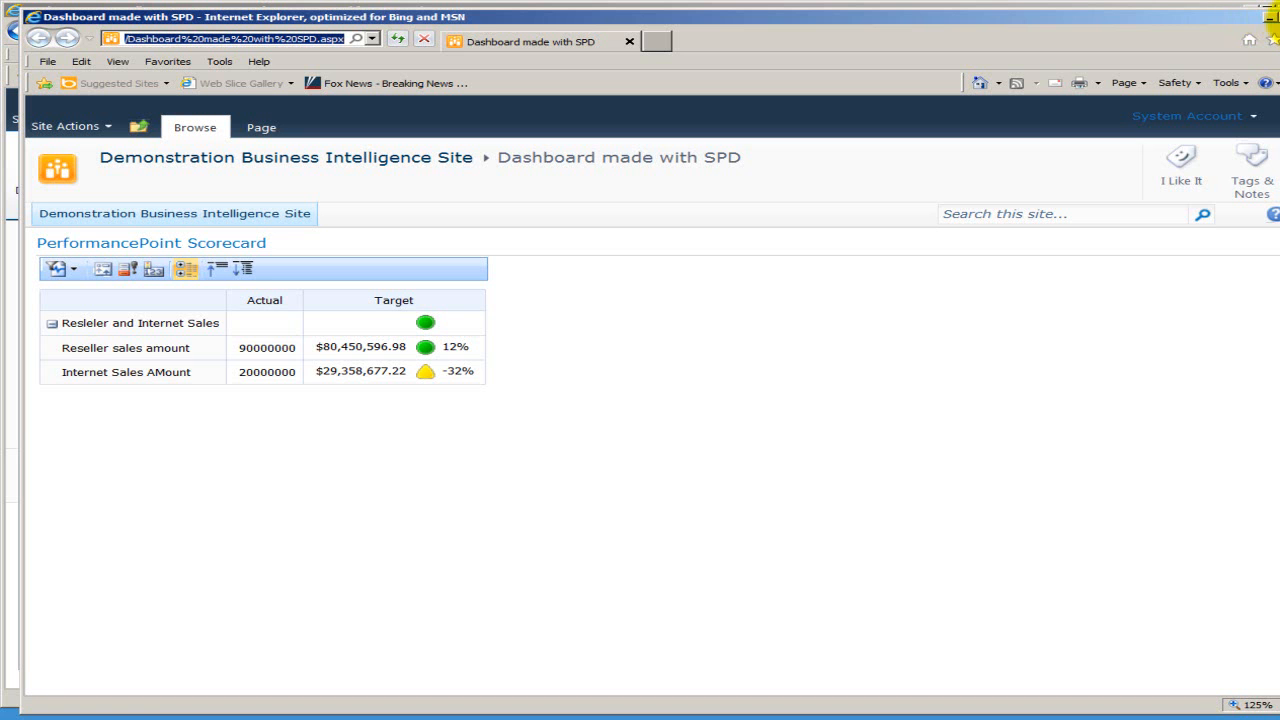
pyautogui.click(1268, 16)
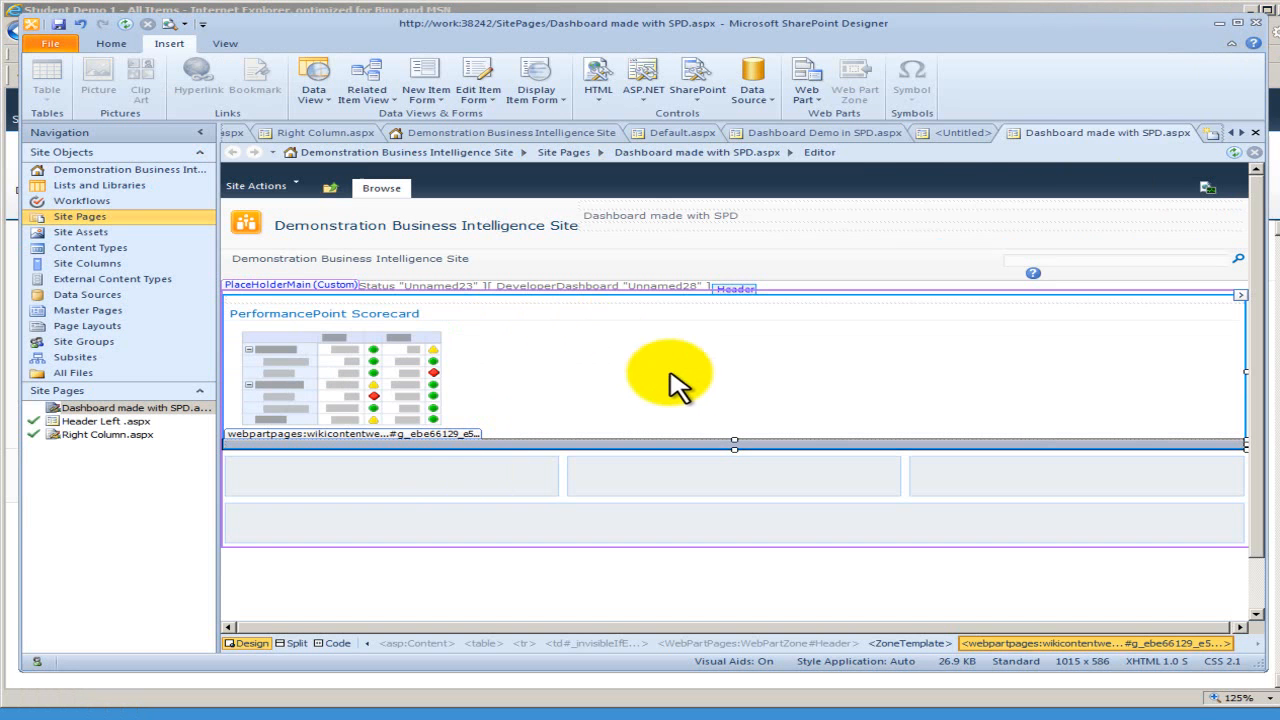
# Switch to the SharePoint site in the browser and examine the Student Demo 1 dashboard item's options in the PerformancePoint Content list
pyautogui.click(1219, 24)
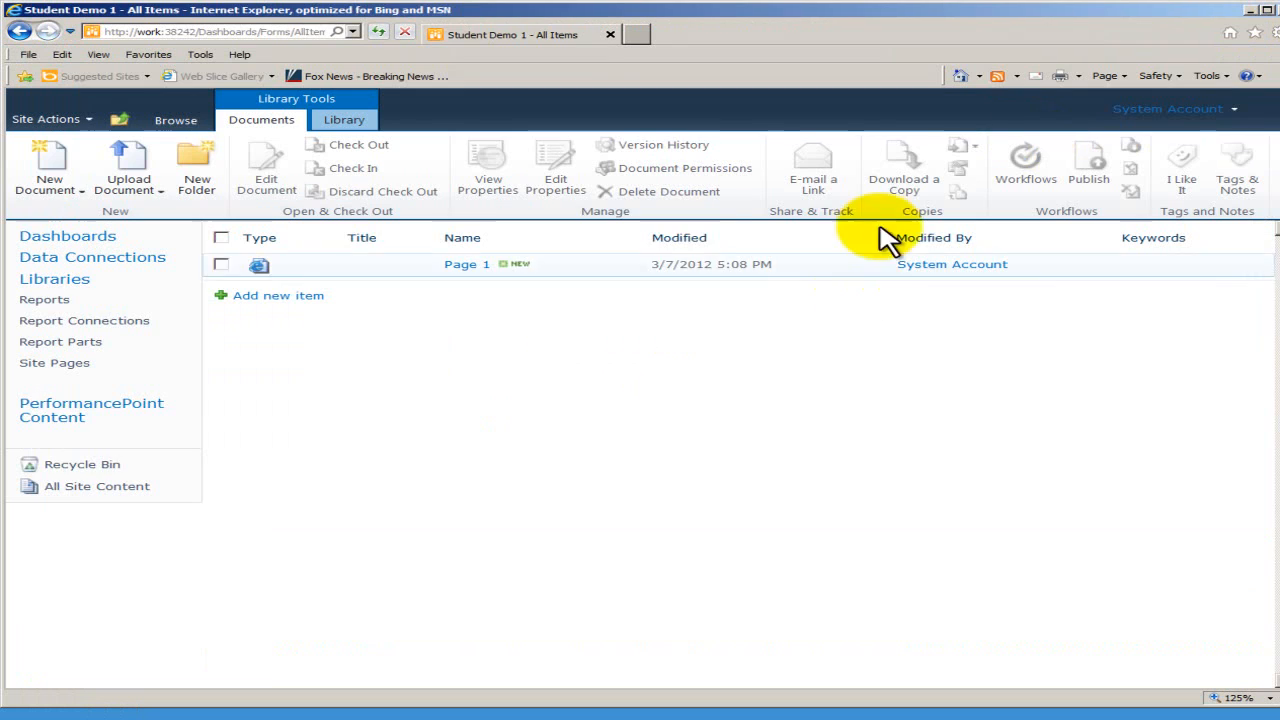
pyautogui.click(55, 423)
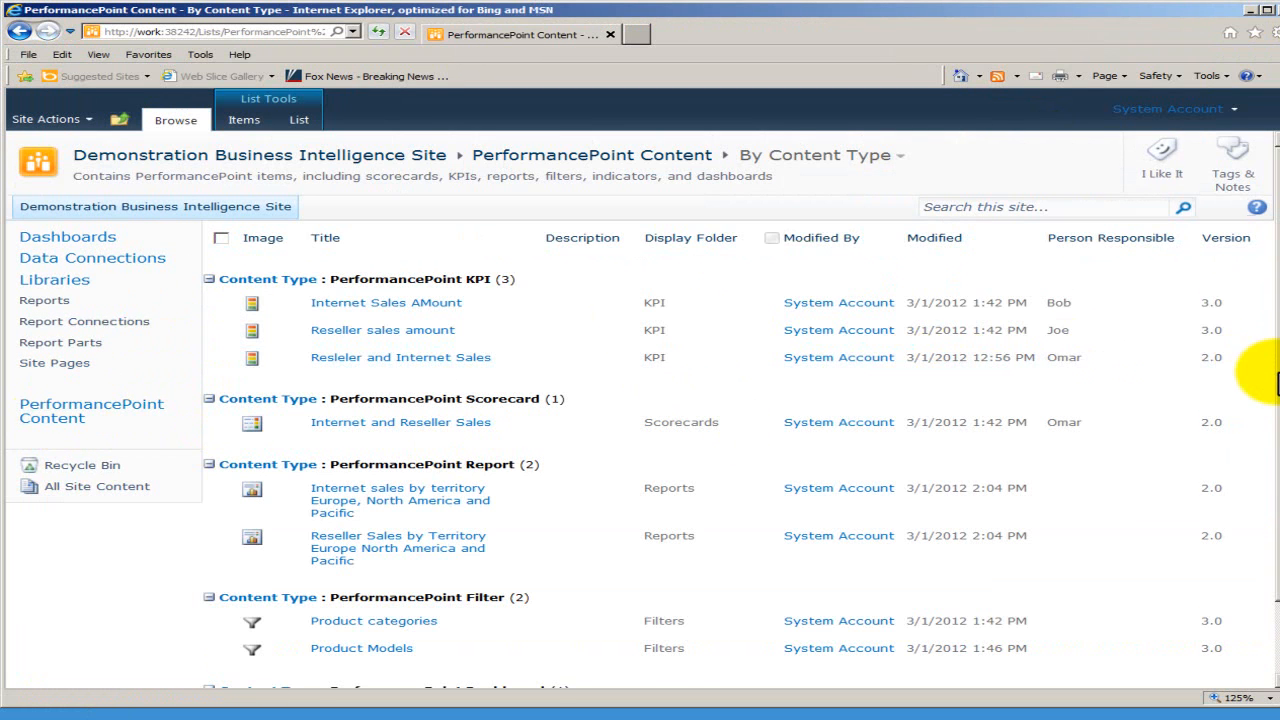
pyautogui.scroll(-2, 1257, 371)
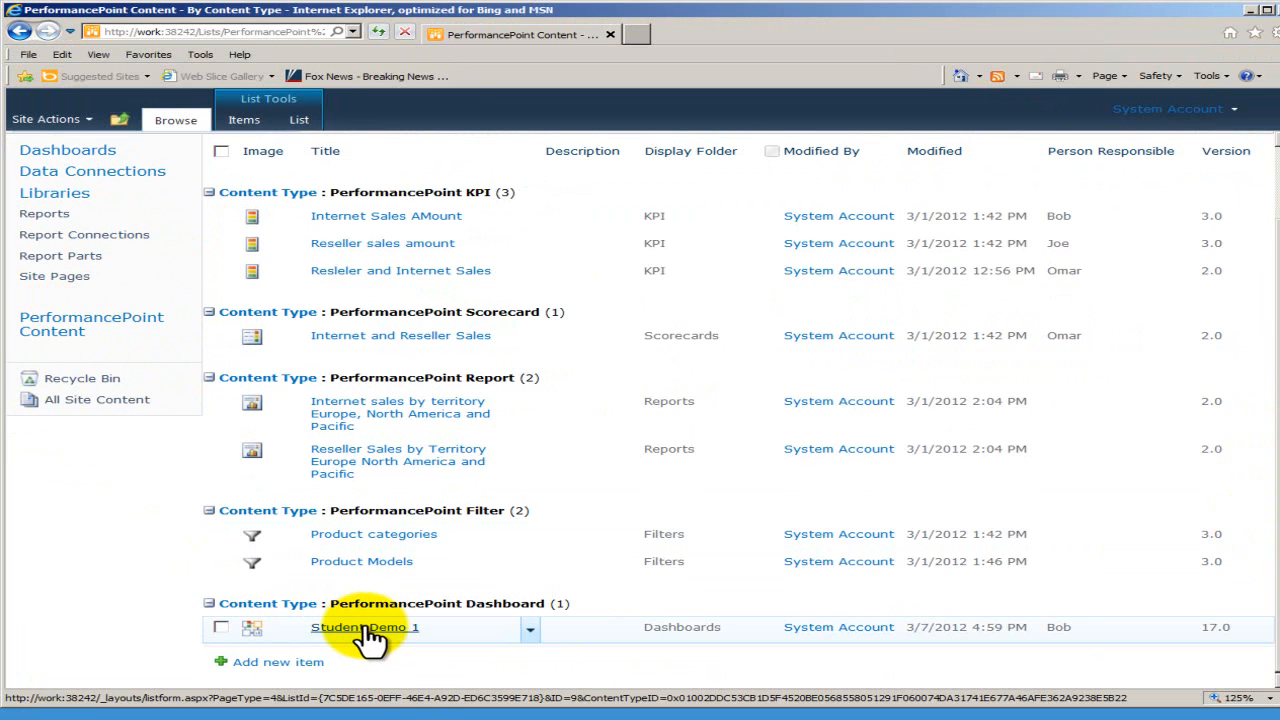
pyautogui.click(530, 630)
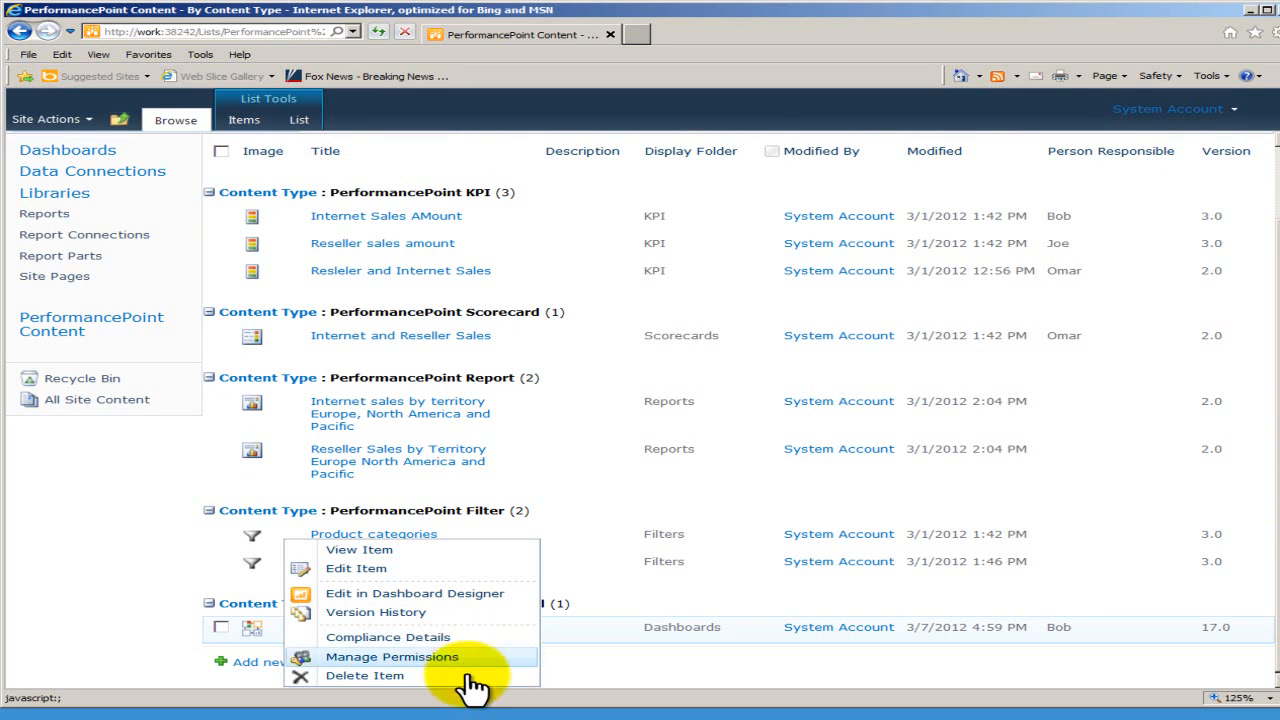
pyautogui.click(70, 525)
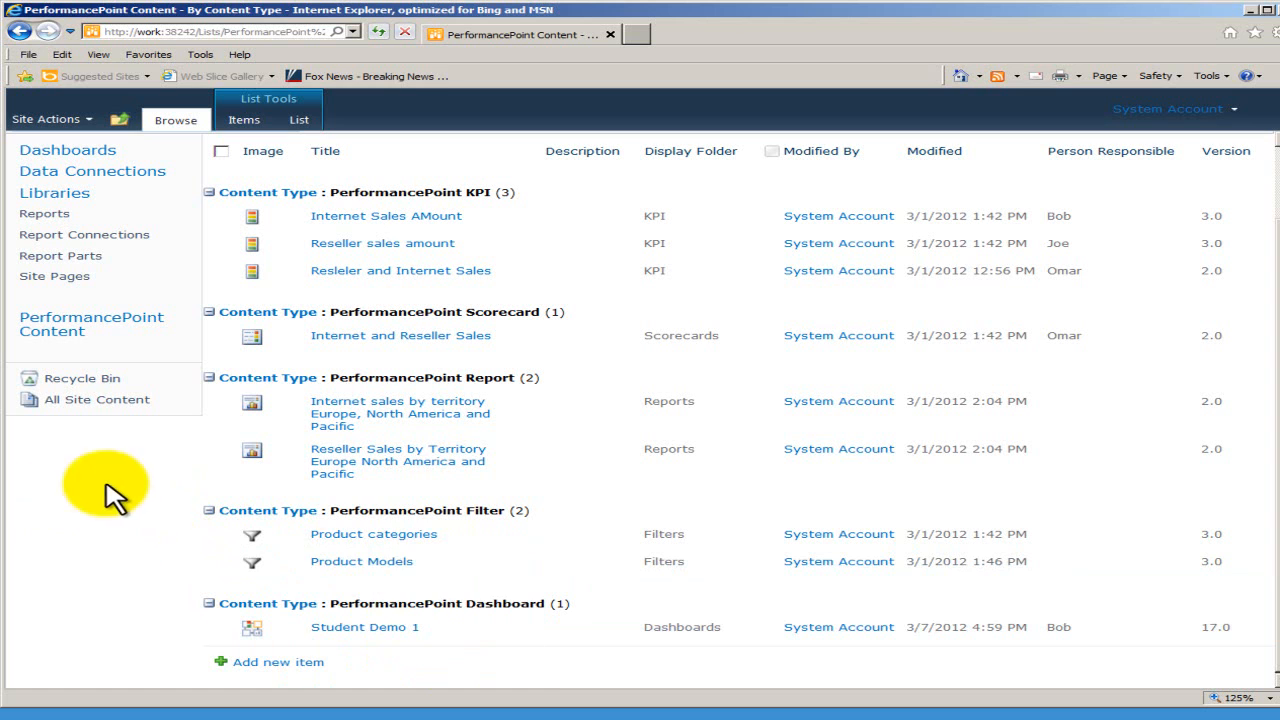